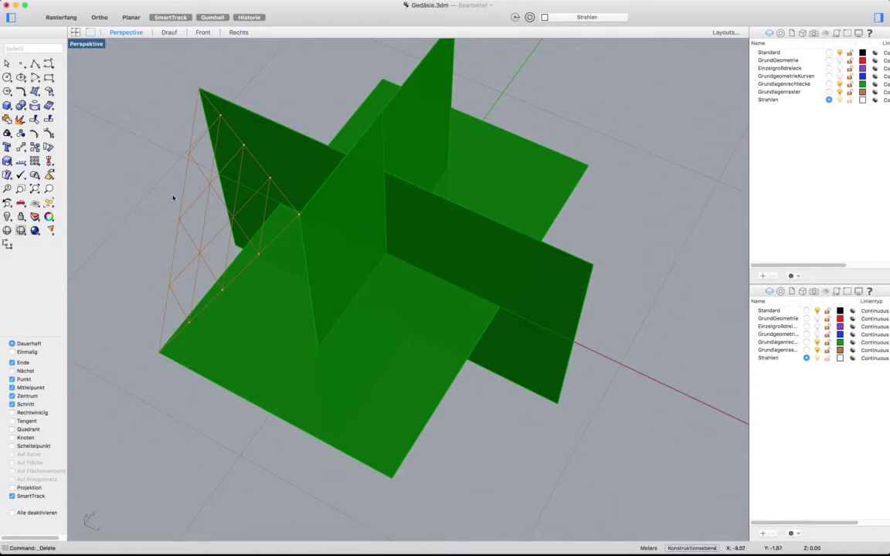
# Step: Hide the Grundlagenrechtecke layer and select the Strahlen layer in the layer list
pyautogui.click(840, 84)
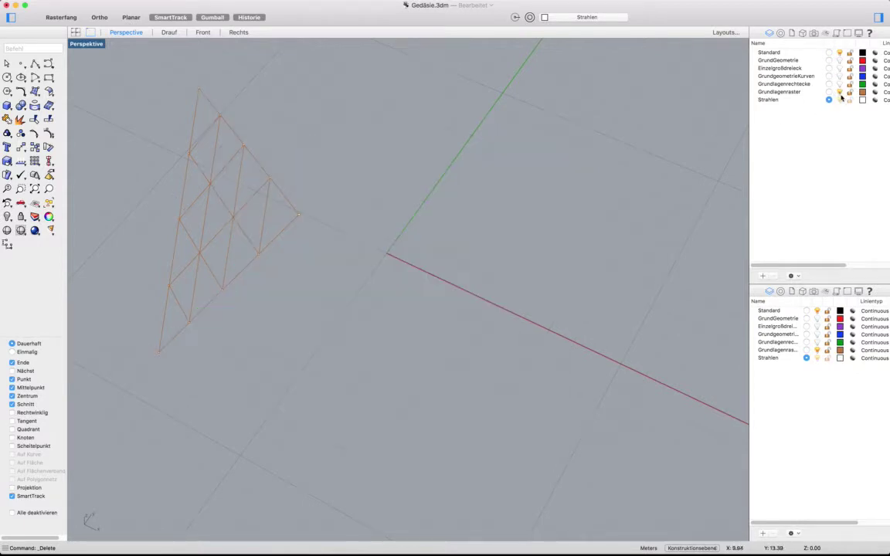
pyautogui.moveTo(334, 236); pyautogui.dragTo(762, 129, button='right')
pyautogui.click(767, 100)
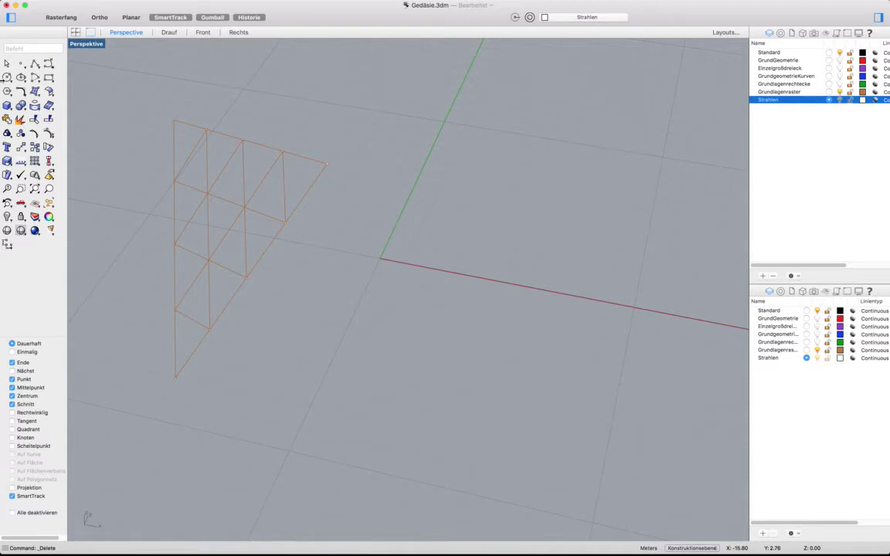
# Step: Draw a 10 m line from the origin at 0,0 through the grid triangle's corner nearest the origin
pyautogui.click(34, 65)
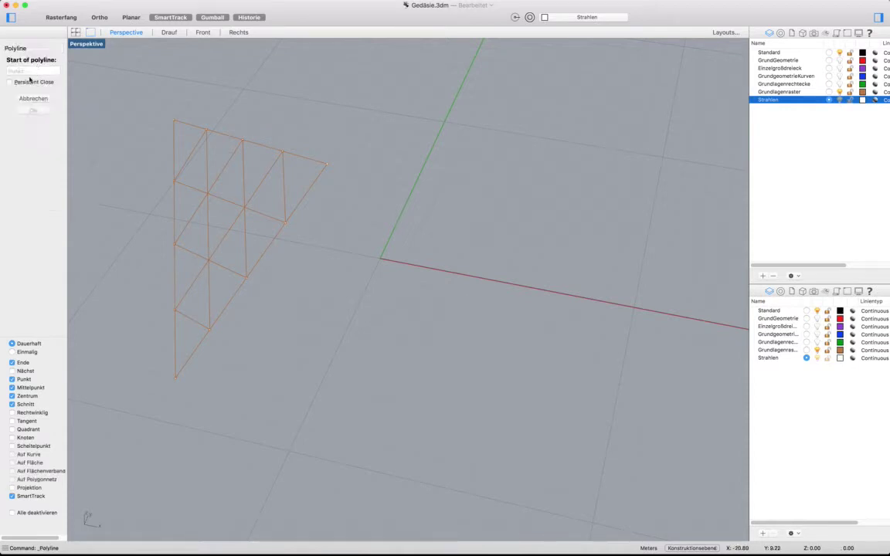
pyautogui.press('Escape')
pyautogui.moveTo(30, 57); pyautogui.dragTo(47, 69)
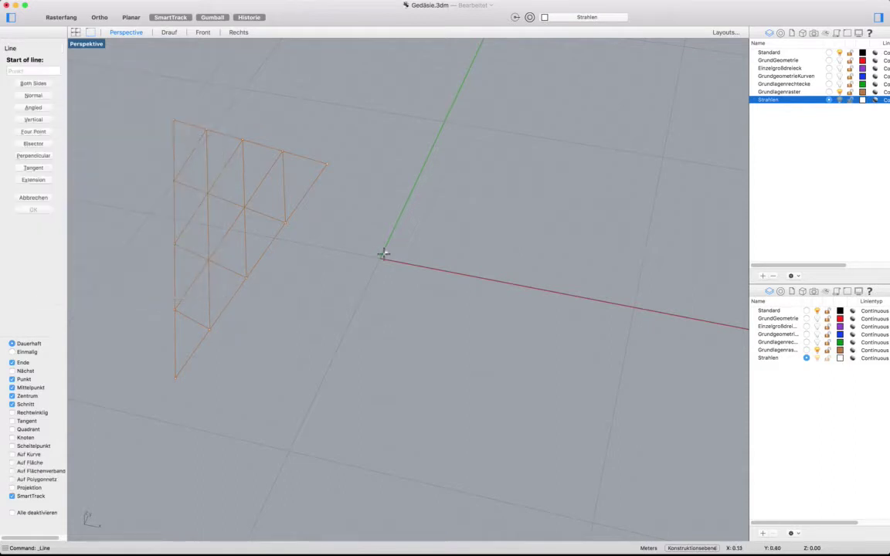
pyautogui.write('0,0')
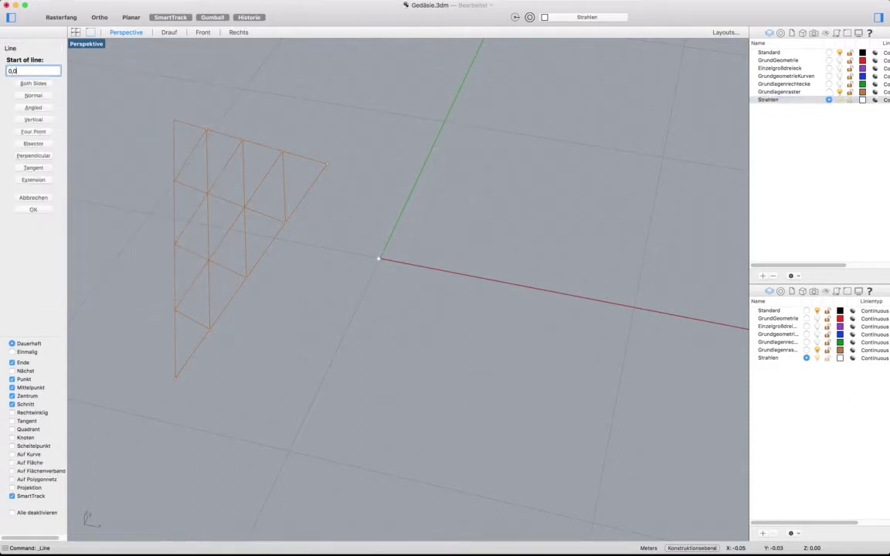
pyautogui.press('Return')
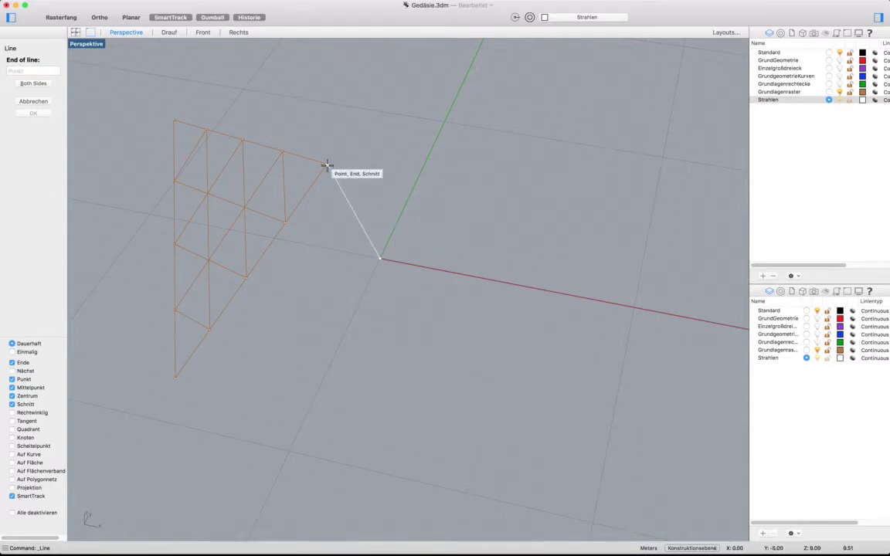
pyautogui.write('10')
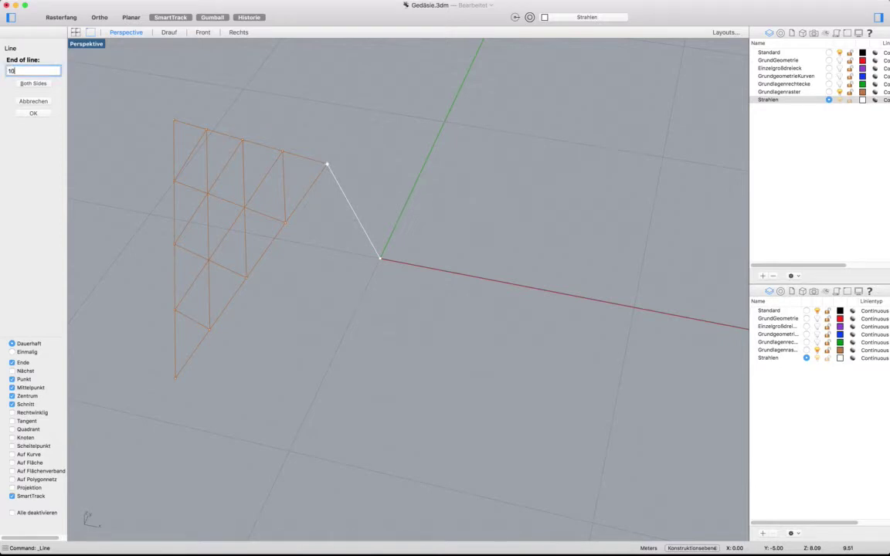
pyautogui.press('Return')
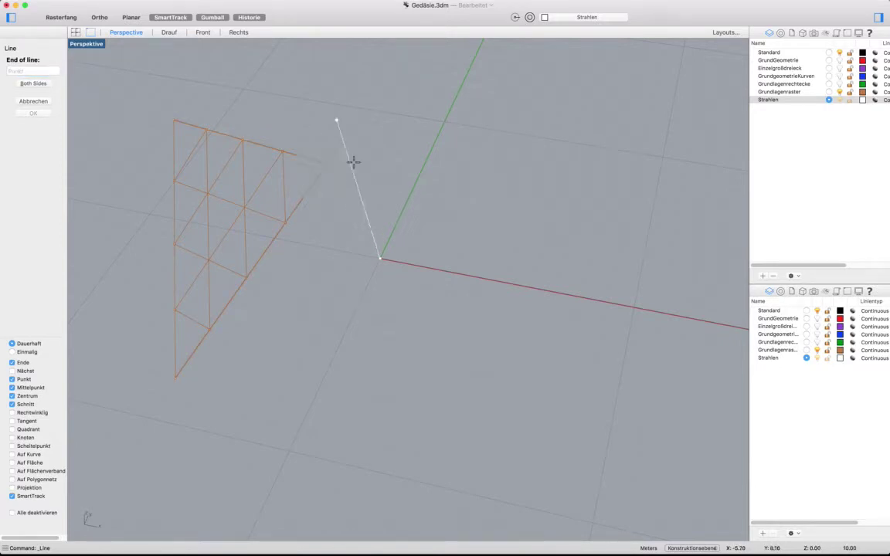
pyautogui.click(326, 163)
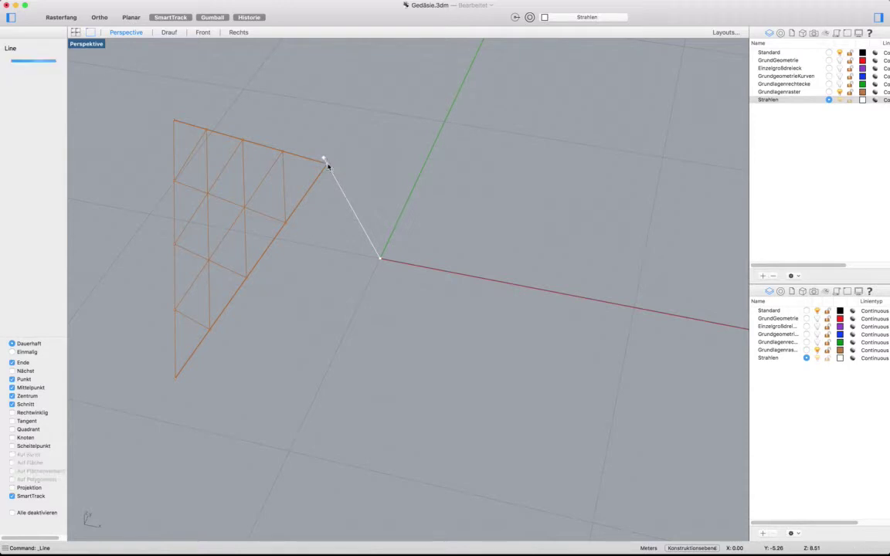
# Step: Draw a 10 m line from the origin through the second grid point along the triangle's upper edge
pyautogui.press('Return')
pyautogui.click(379, 258)
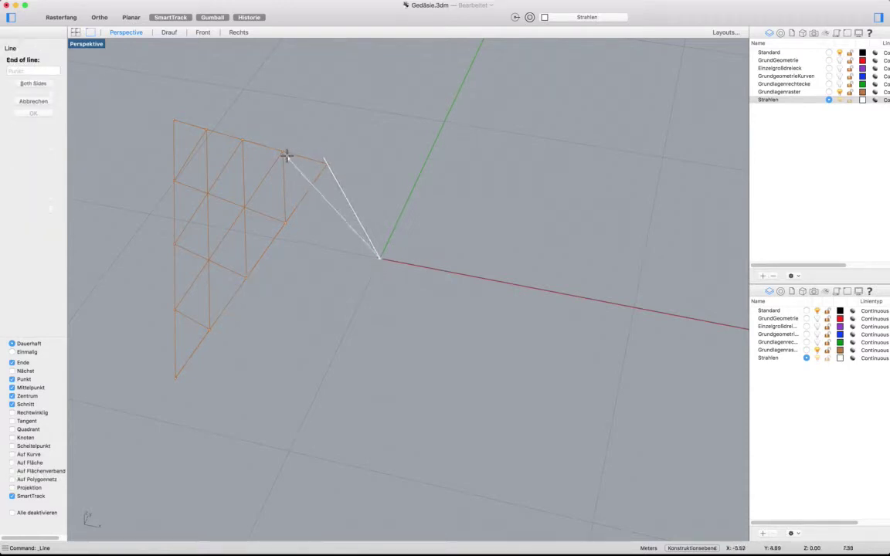
pyautogui.write('1')
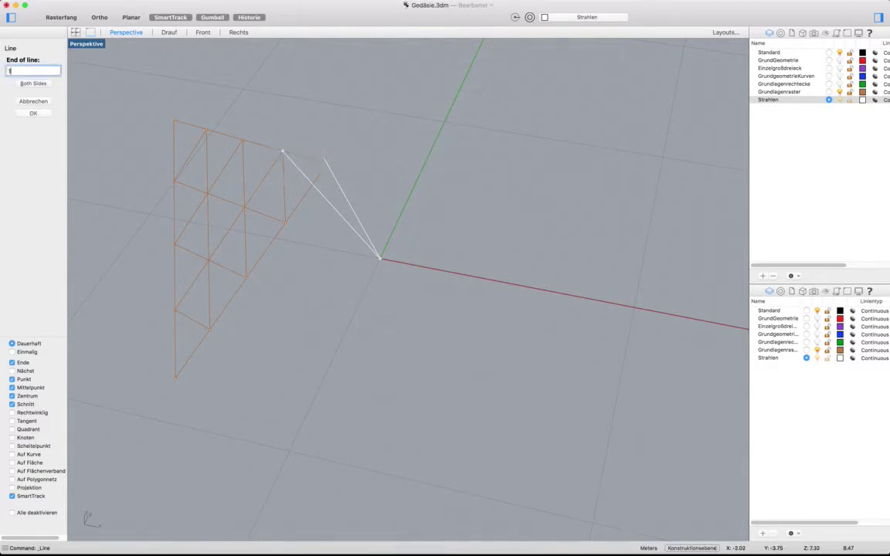
pyautogui.write('0')
pyautogui.press('Return')
pyautogui.click(282, 153)
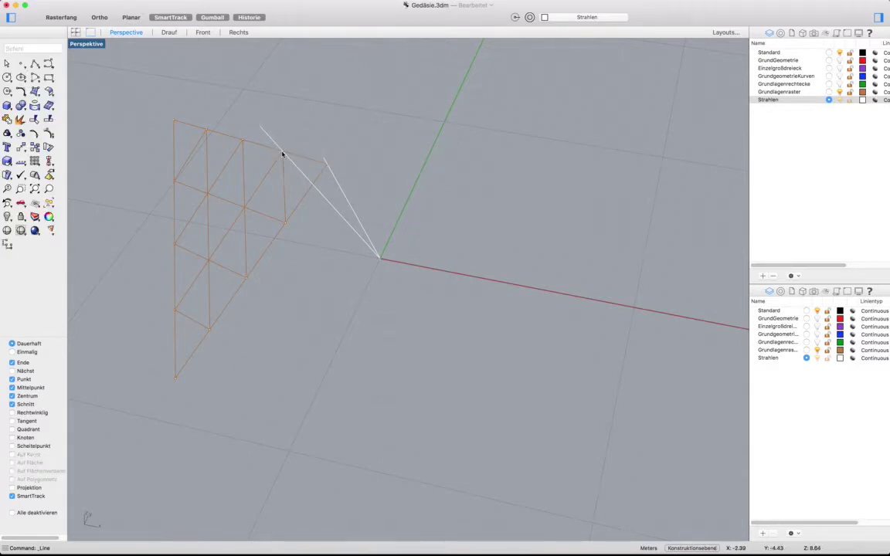
# Step: Draw a 10 m line from the origin through the middle grid point of the triangle's upper edge
pyautogui.press('Return')
pyautogui.click(379, 257)
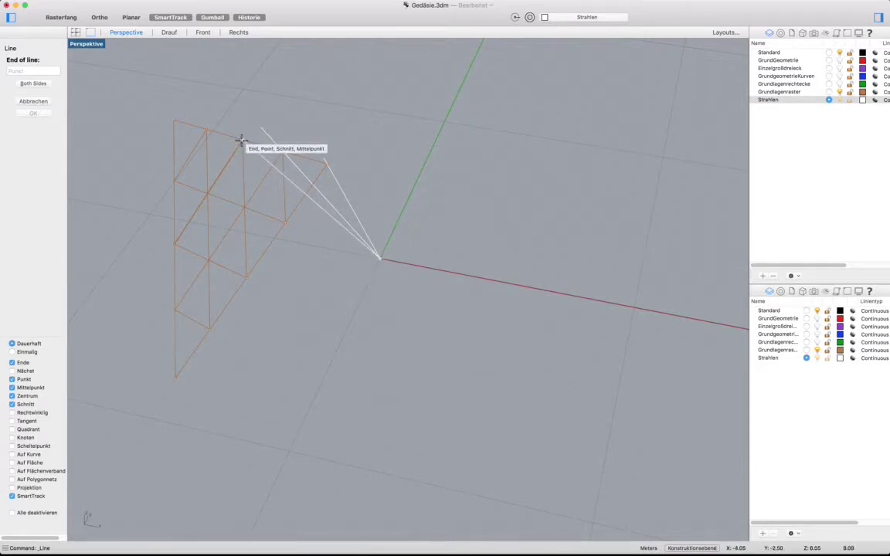
pyautogui.write('10')
pyautogui.press('Return')
pyautogui.click(265, 155)
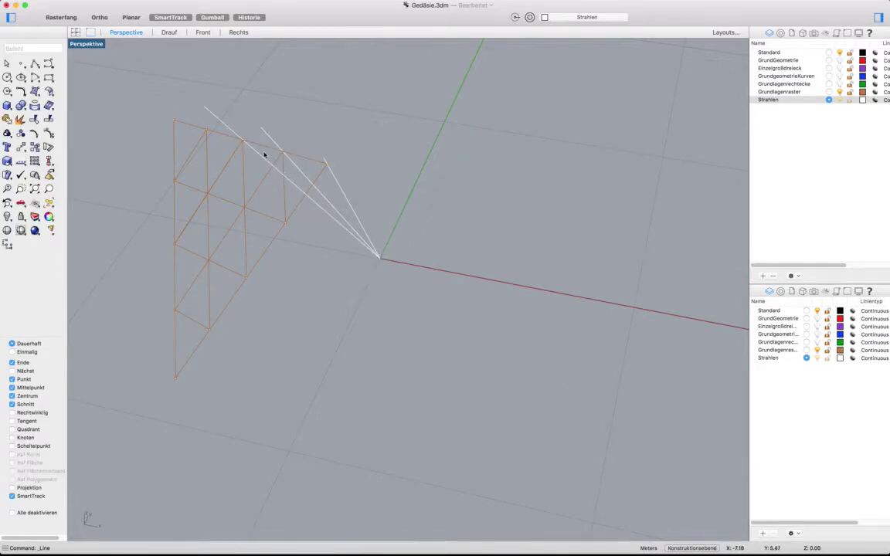
# Step: Draw a 10 m line from the origin through the fourth grid point along the triangle's upper edge
pyautogui.press('Return')
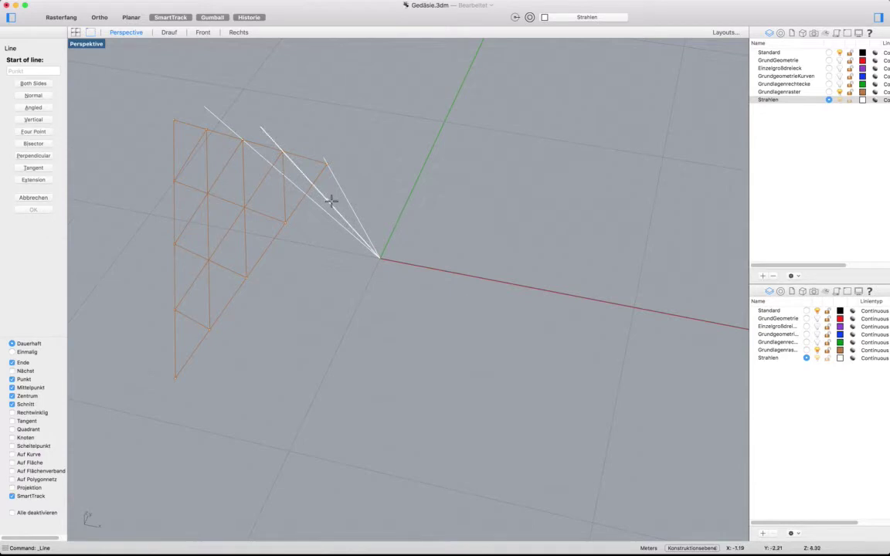
pyautogui.click(380, 257)
pyautogui.write('10')
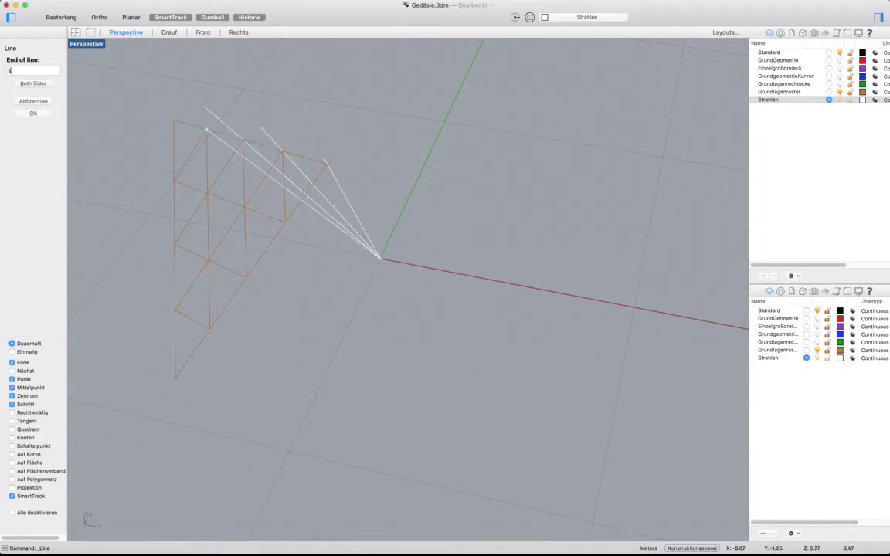
pyautogui.click(206, 130)
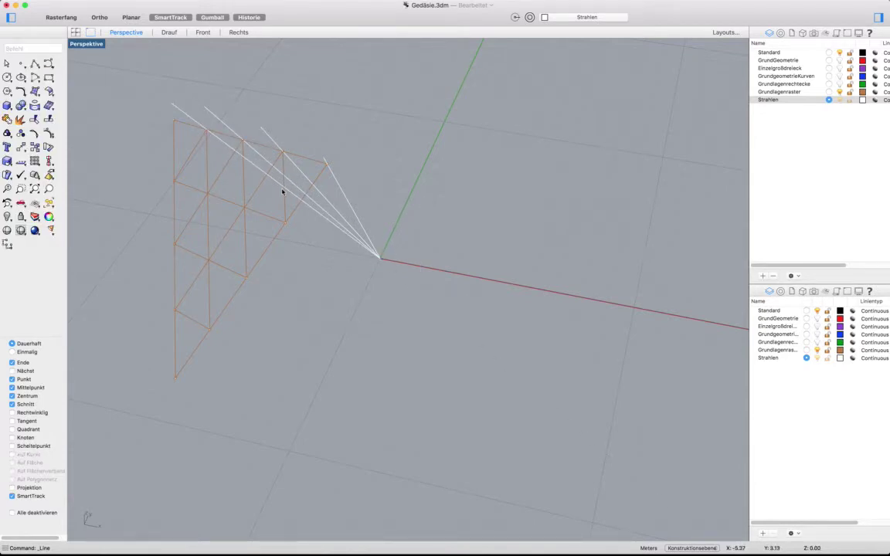
# Step: Draw a 10 m line from the origin through the grid triangle's upper outer corner
pyautogui.press('Return')
pyautogui.click(380, 257)
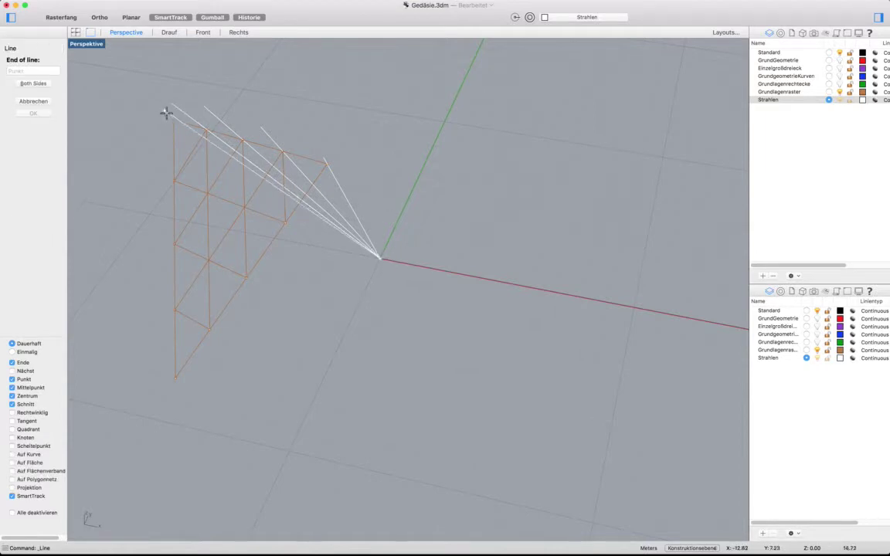
pyautogui.write('10')
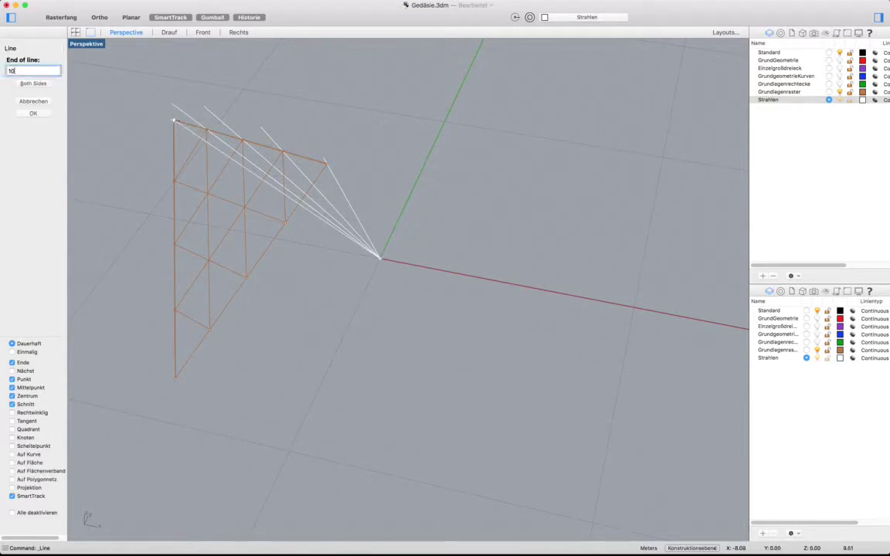
pyautogui.press('Return')
pyautogui.click(213, 164)
# Step: Draw a line from the origin to the first grid point down the triangle's near diagonal edge and delete it
pyautogui.press('Return')
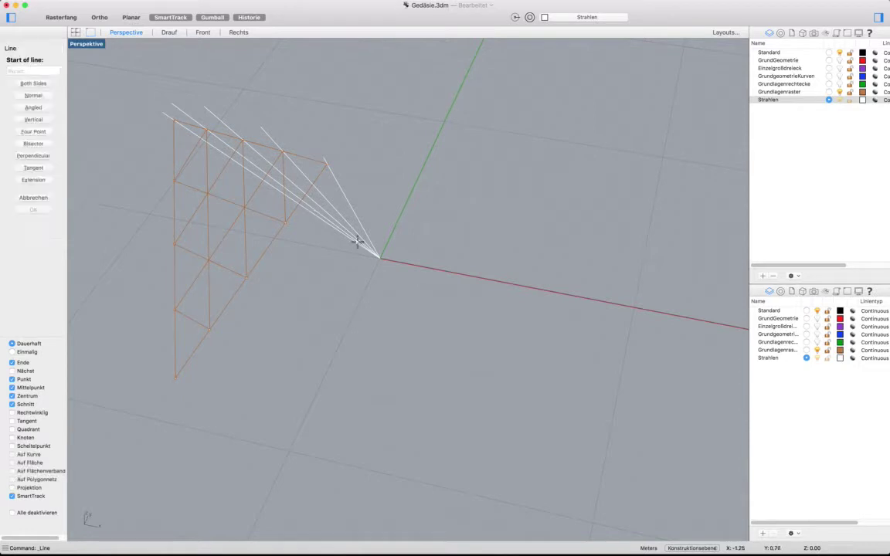
pyautogui.click(380, 258)
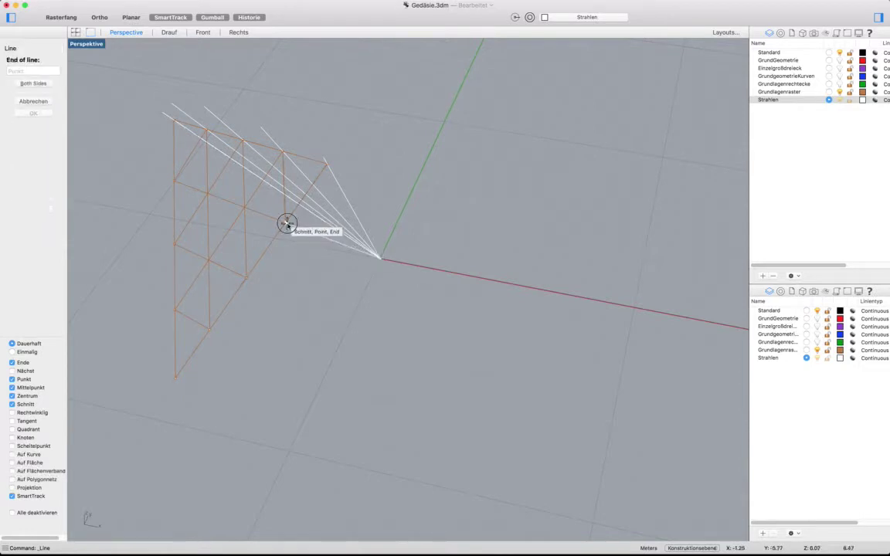
pyautogui.click(287, 225)
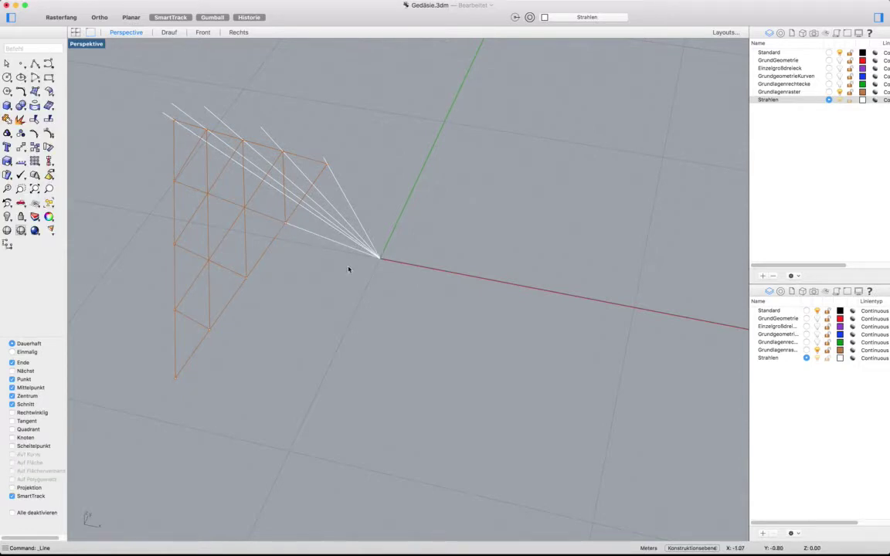
pyautogui.click(314, 234)
pyautogui.press('Delete')
# Step: Draw a 10 m line from the origin through the first grid point below the upper corner on the triangle's outer edge
pyautogui.press('Return')
pyautogui.click(379, 257)
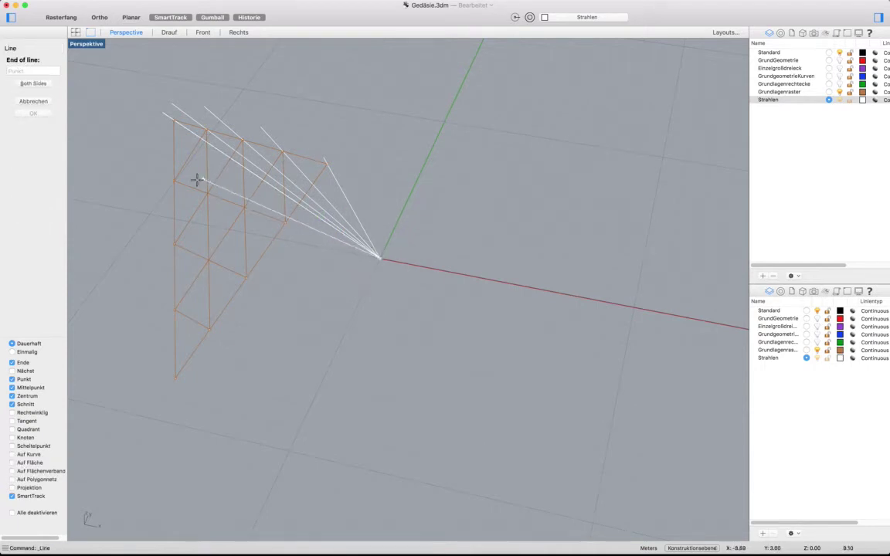
pyautogui.write('10')
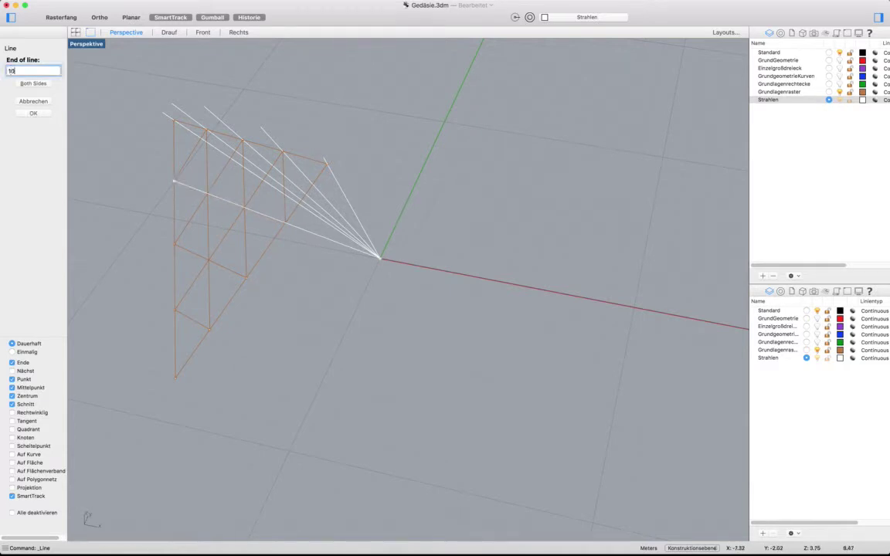
pyautogui.press('Return')
pyautogui.click(173, 183)
# Step: Try to draw a 10 m line from the origin through the interior grid intersection nearest the outer edge
pyautogui.press('Return')
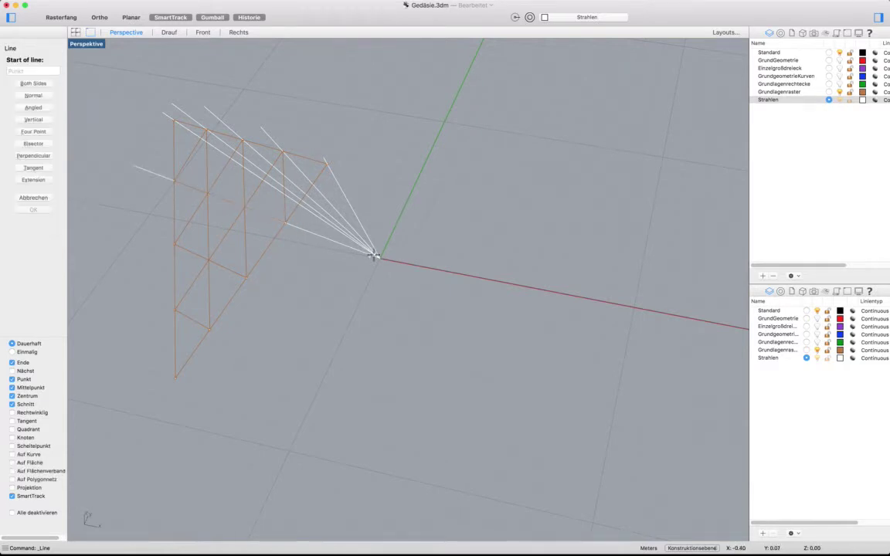
pyautogui.click(380, 258)
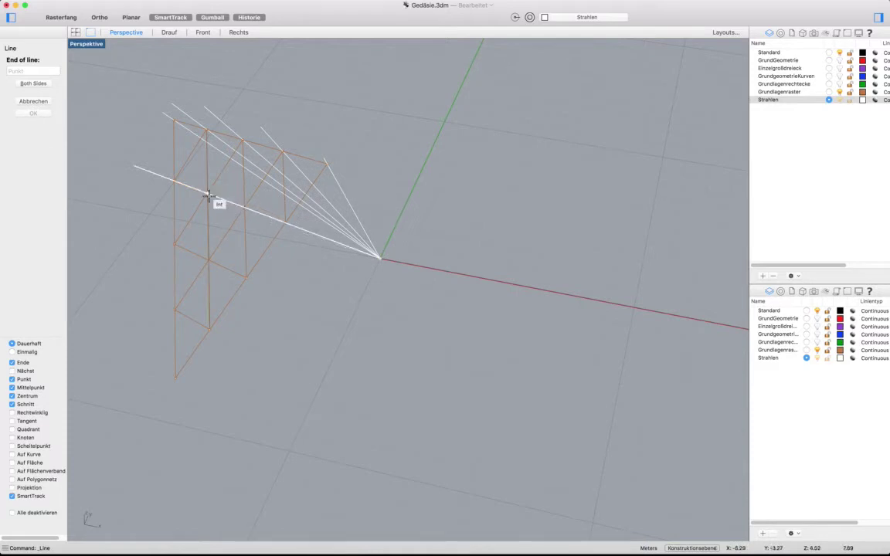
pyautogui.write('10')
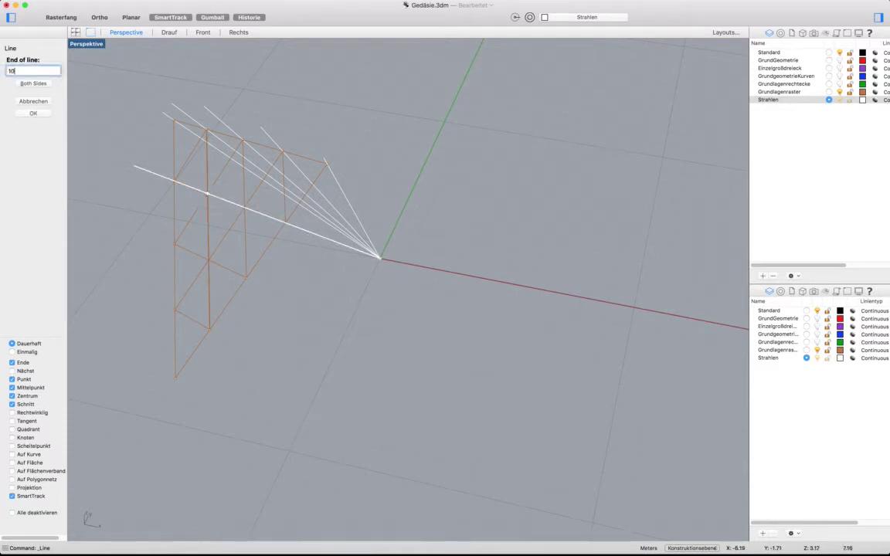
pyautogui.press('Return')
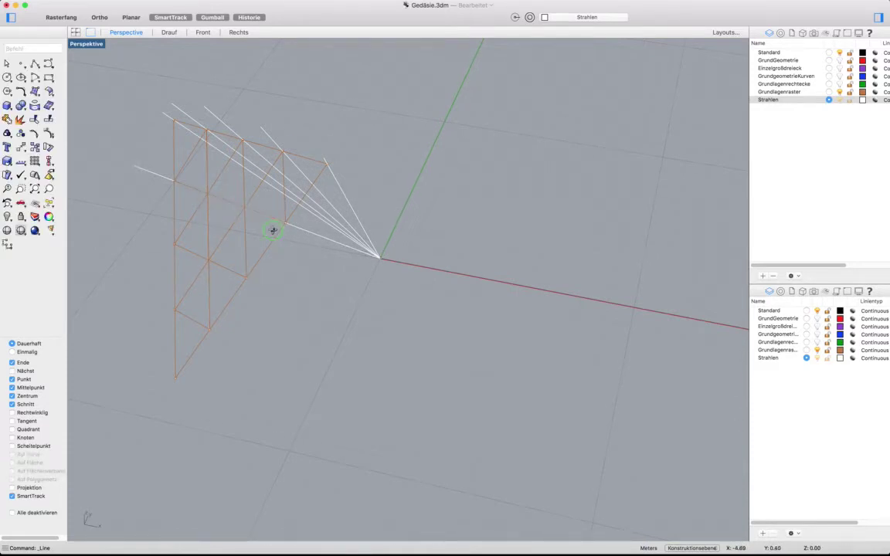
# Step: Select one of the two overlapping rays that pass through the first grid point below the upper outer corner
pyautogui.moveTo(272, 231); pyautogui.dragTo(281, 222, button='right')
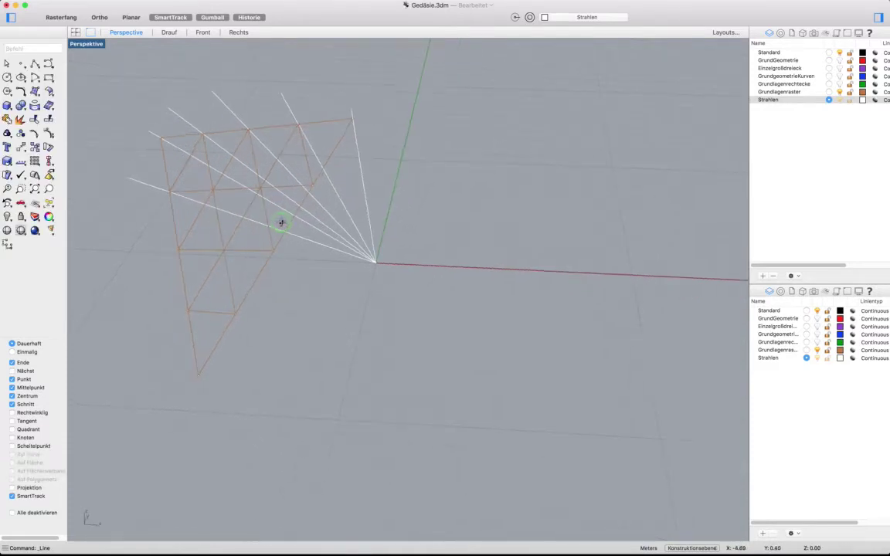
pyautogui.click(166, 192)
pyautogui.click(137, 184)
pyautogui.click(139, 185)
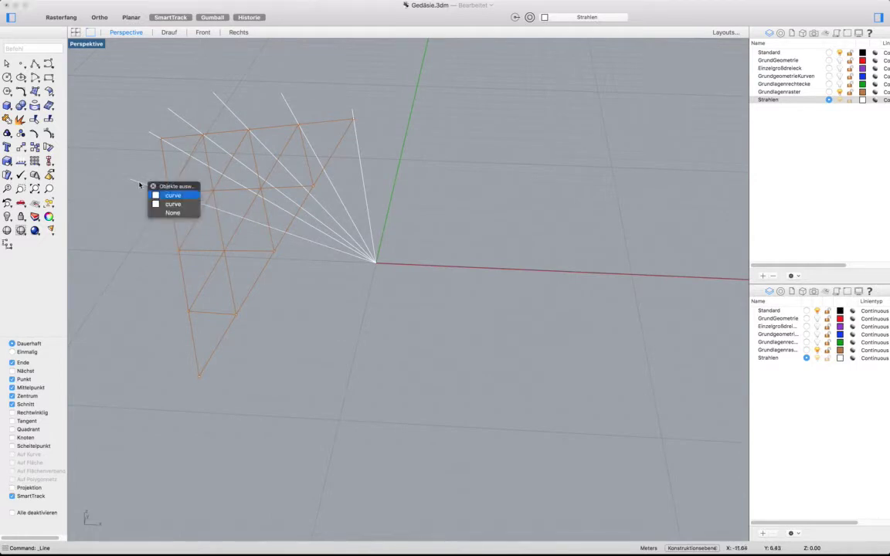
pyautogui.click(174, 205)
pyautogui.press('Return')
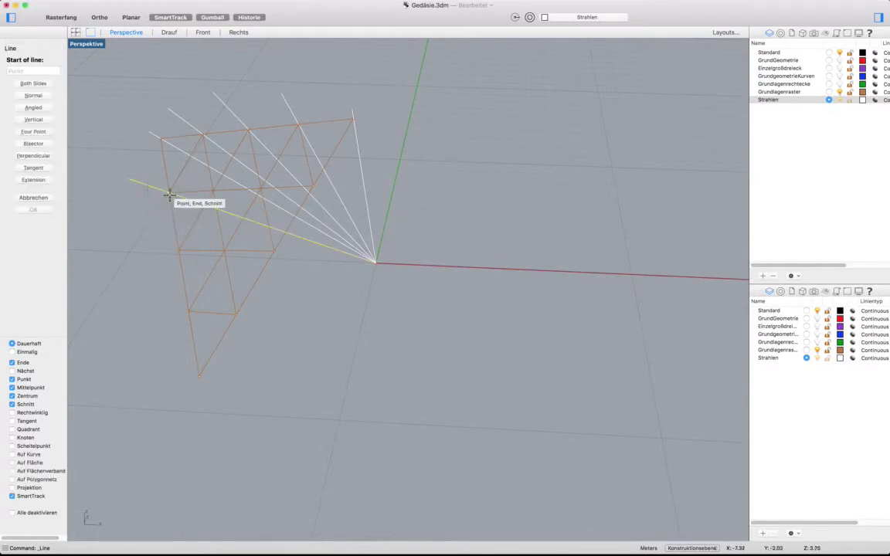
pyautogui.click(153, 233)
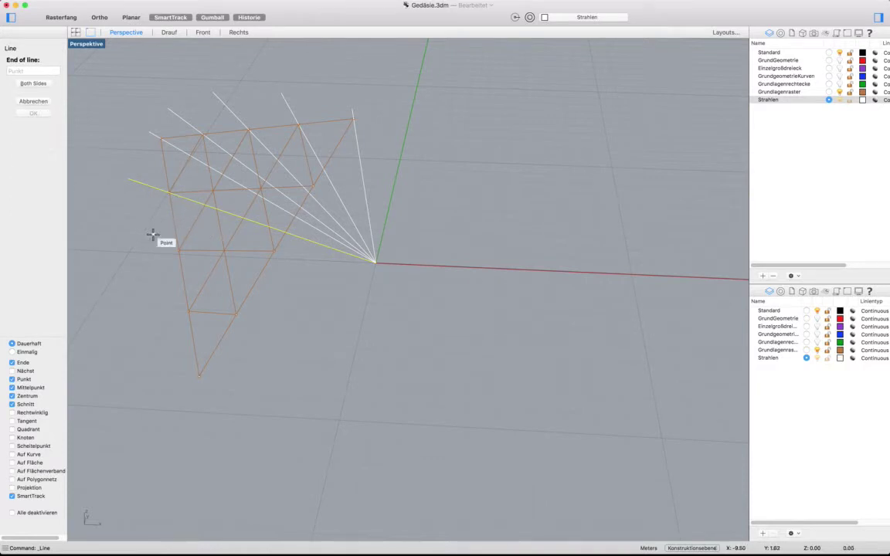
pyautogui.press('Escape')
# Step: Draw 10 m lines from the origin through the two interior grid intersections of the triangle's second row
pyautogui.press('Return')
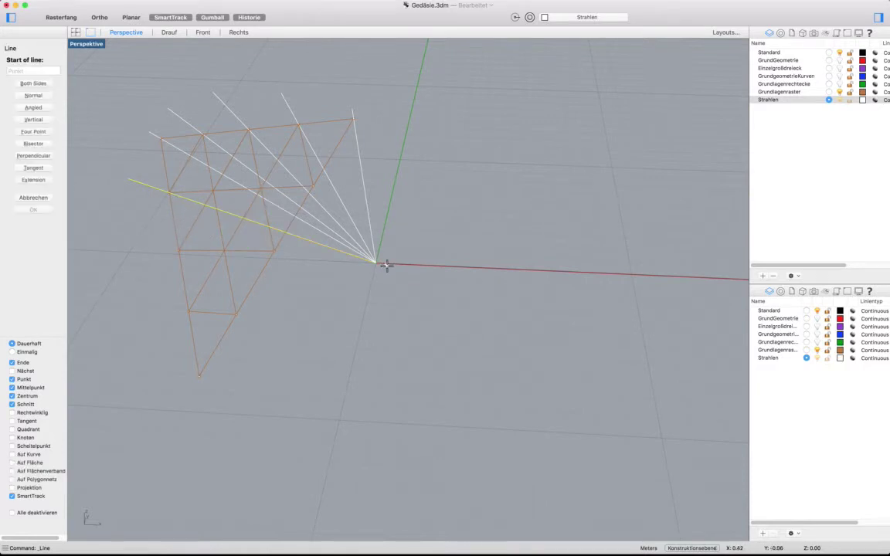
pyautogui.click(376, 263)
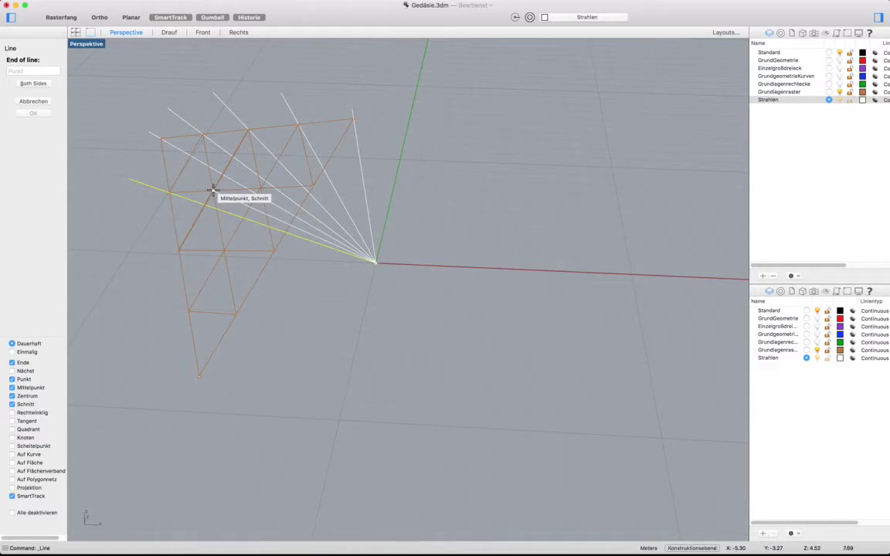
pyautogui.write('10')
pyautogui.press('Return')
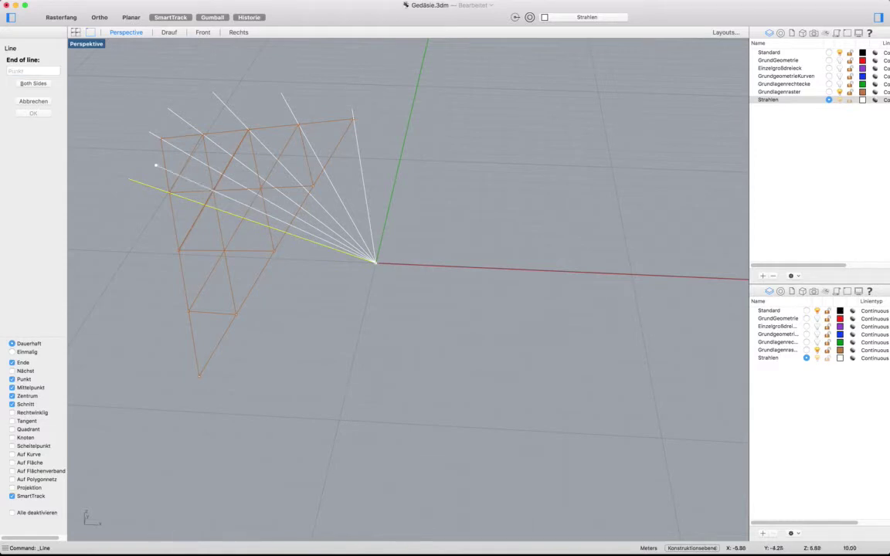
pyautogui.press('Return')
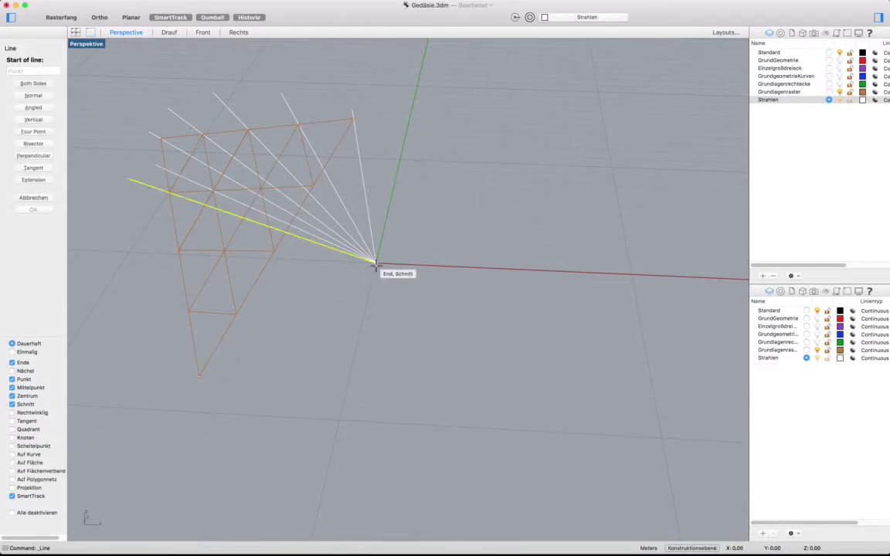
pyautogui.click(375, 263)
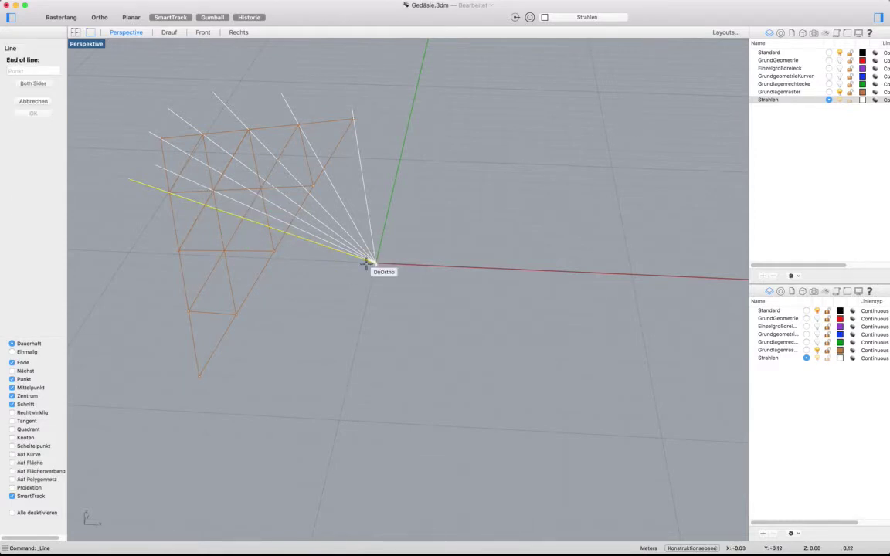
pyautogui.click(262, 187)
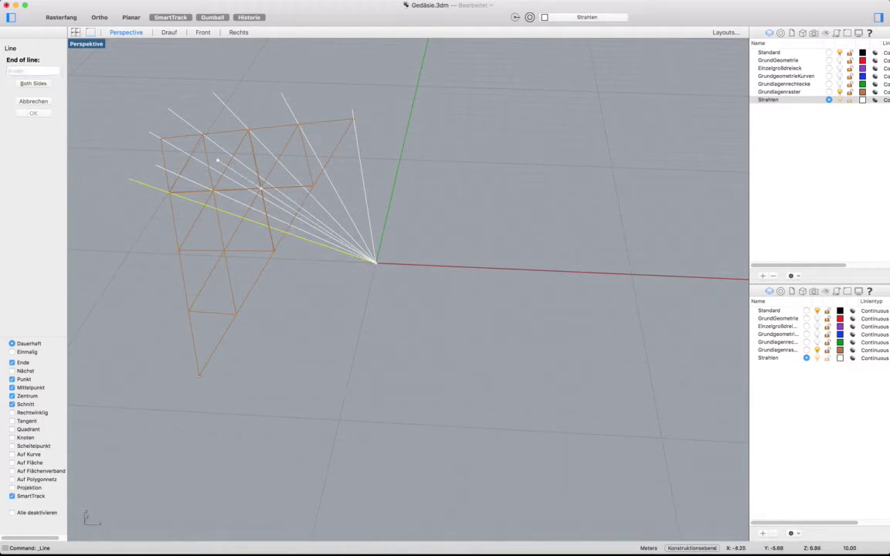
# Step: Draw a 10 m line from the origin through the second row's grid point on the triangle's near diagonal edge
pyautogui.press('Return')
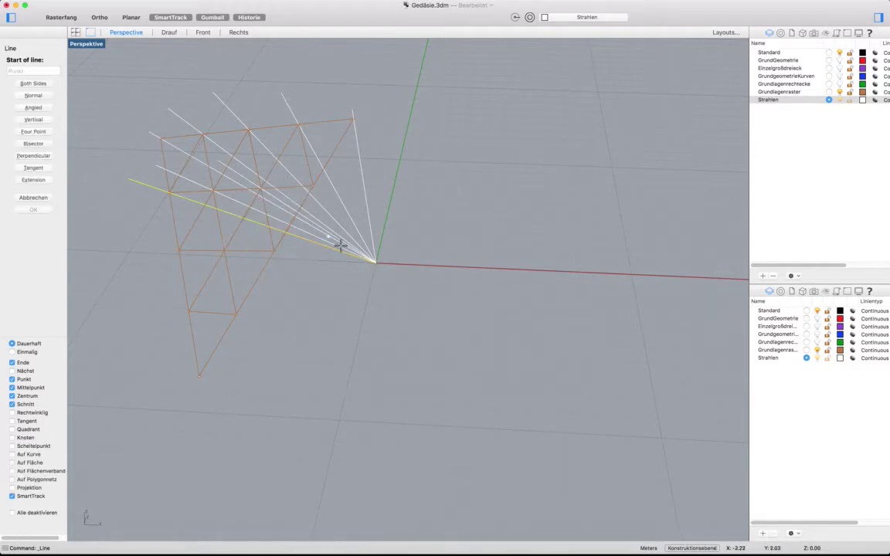
pyautogui.click(375, 263)
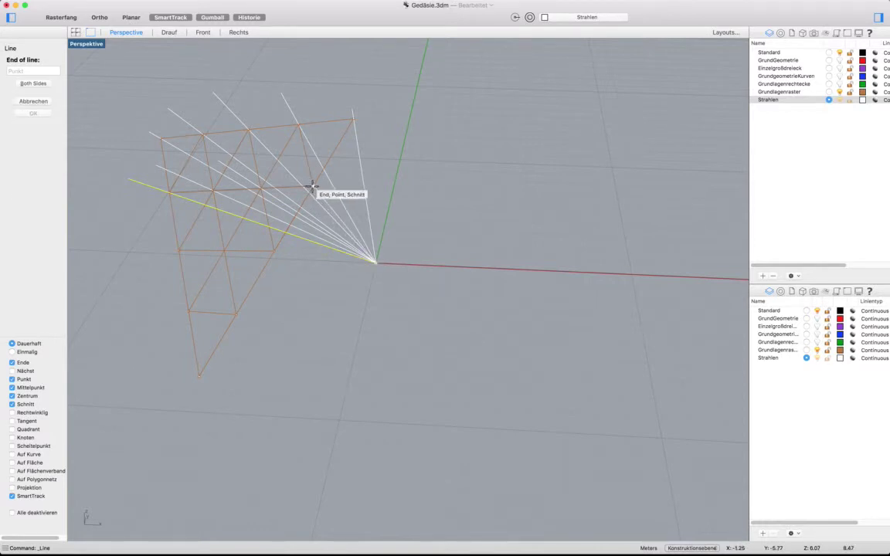
pyautogui.write('10')
pyautogui.press('Return')
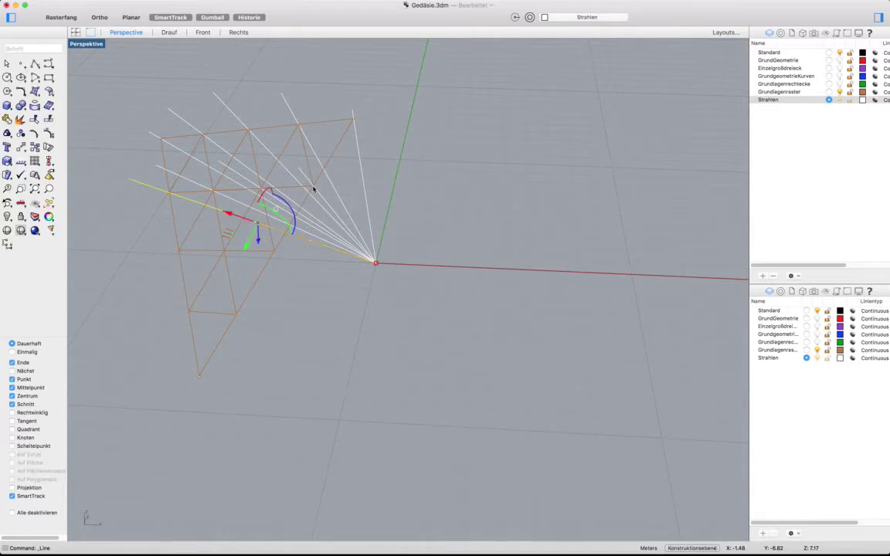
# Step: Draw a 10 m line from the origin through the midpoint of the triangle's outer edge
pyautogui.press('Return')
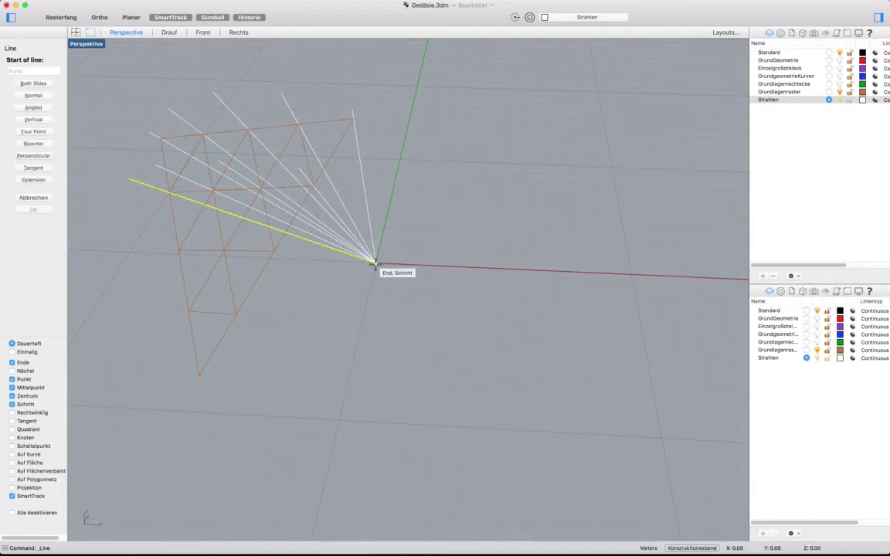
pyautogui.click(375, 263)
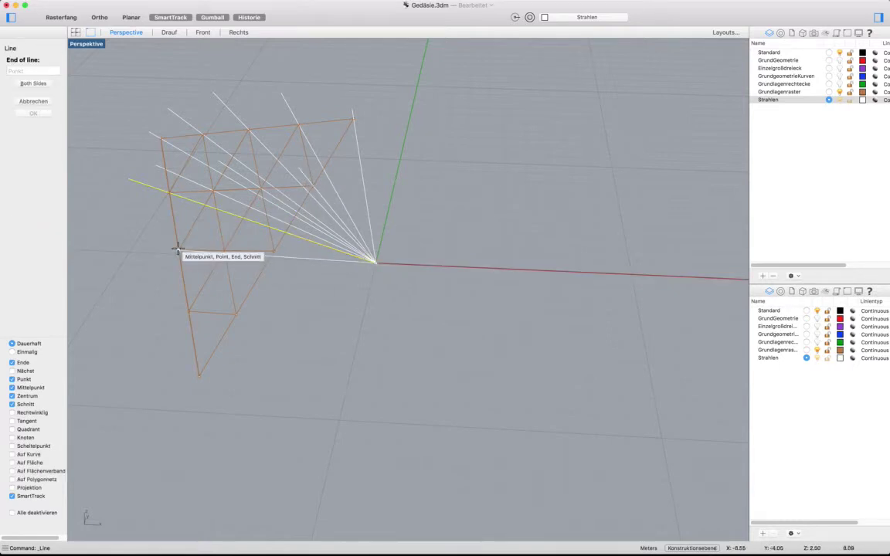
pyautogui.write('10')
pyautogui.press('Return')
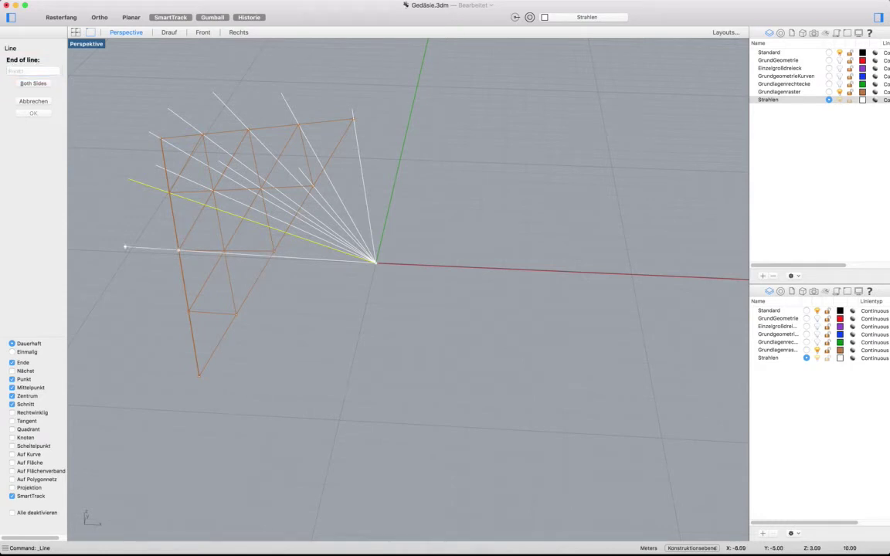
pyautogui.click(126, 248)
# Step: Draw 10 m lines from the origin through the third row's middle intersection and its grid point on the near diagonal edge
pyautogui.press('Return')
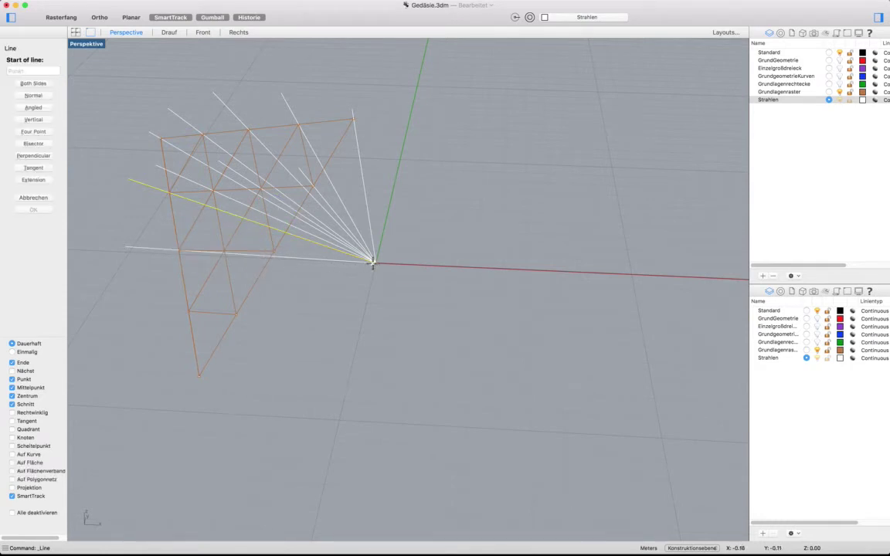
pyautogui.click(376, 262)
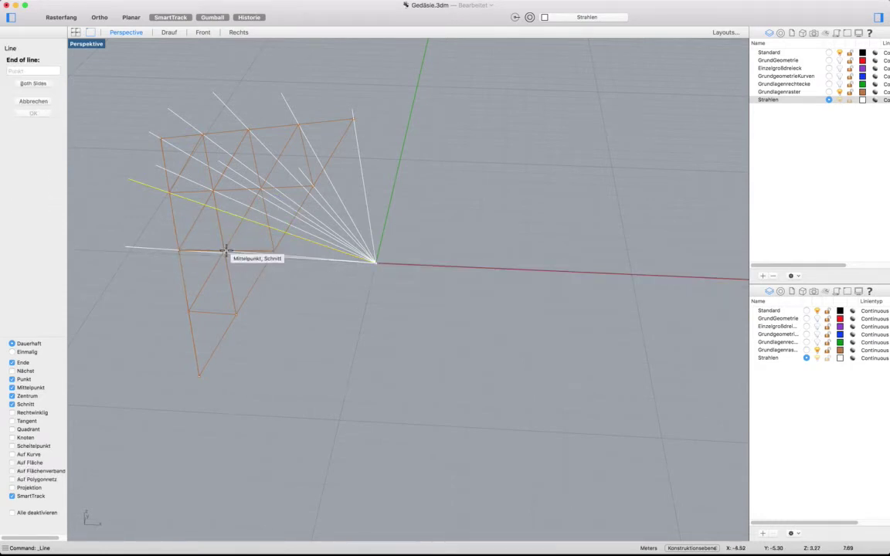
pyautogui.write('10')
pyautogui.press('Return')
pyautogui.click(225, 249)
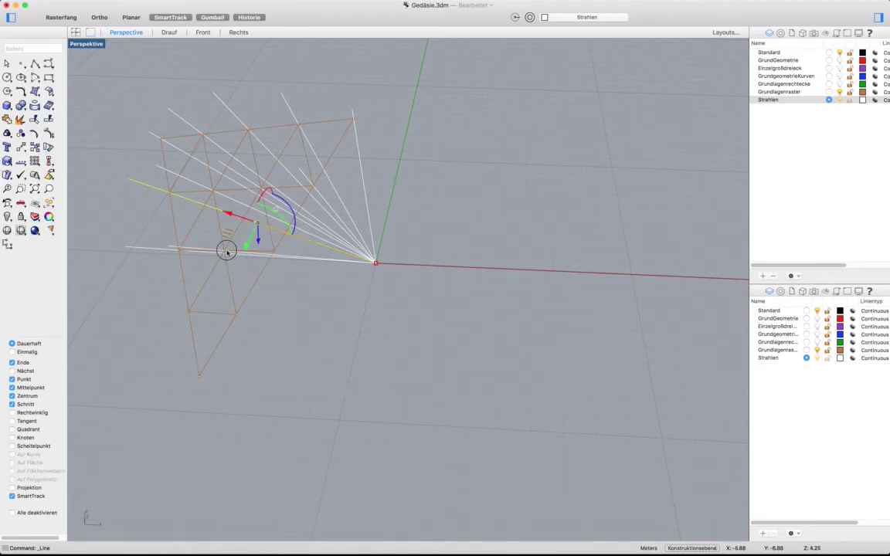
pyautogui.press('Return')
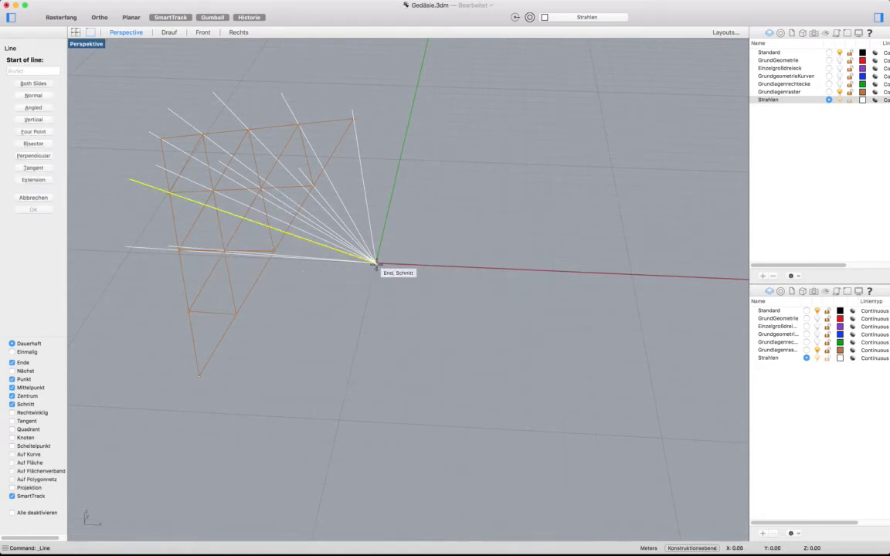
pyautogui.click(376, 262)
pyautogui.write('10')
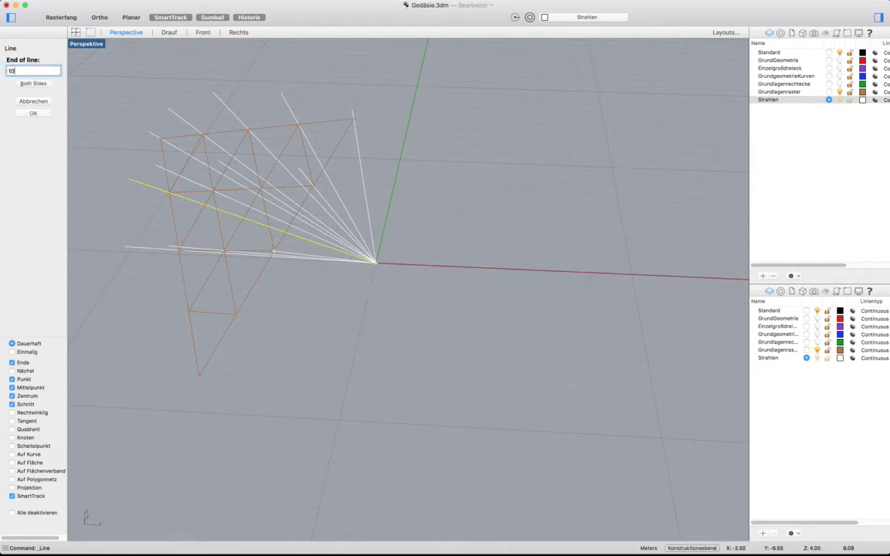
pyautogui.press('Return')
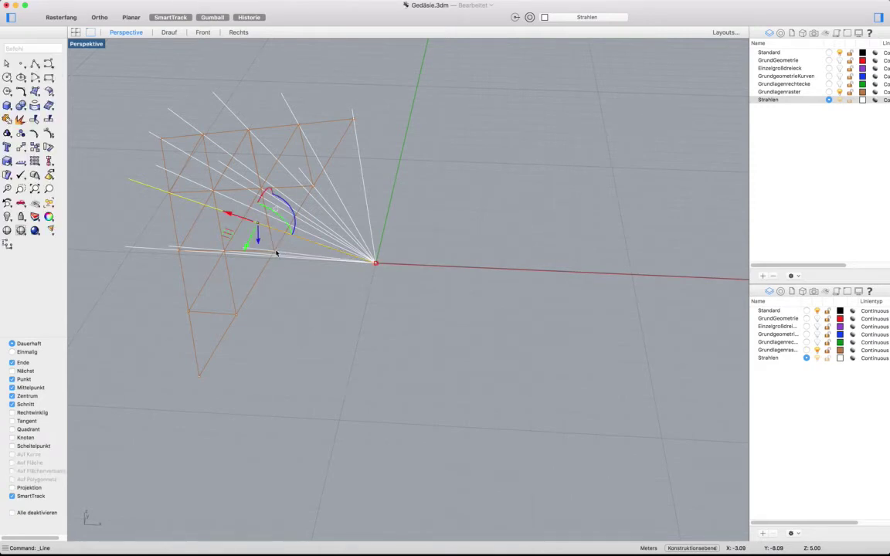
# Step: Draw 10 m lines from the origin through both grid points of the fourth row, just above the triangle's lowest corner
pyautogui.press('Return')
pyautogui.click(376, 263)
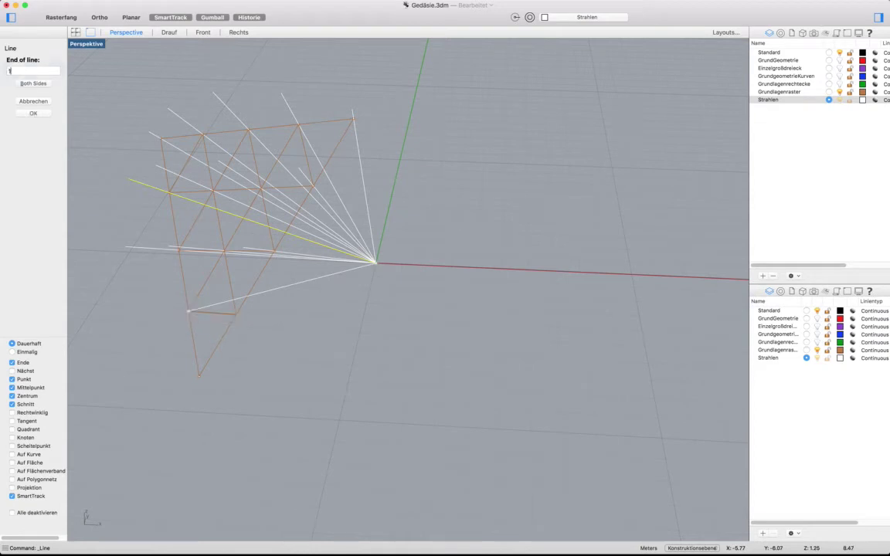
pyautogui.write('10')
pyautogui.press('Return')
pyautogui.press('Return')
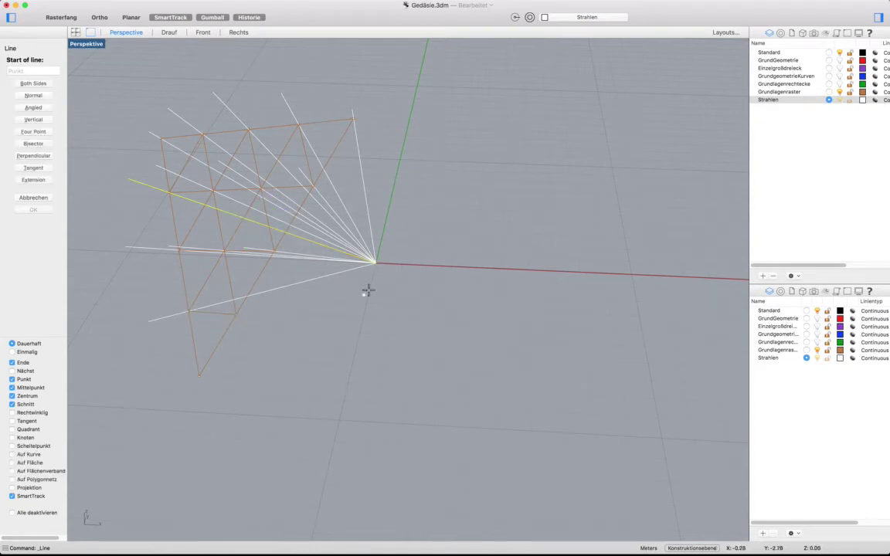
pyautogui.click(374, 263)
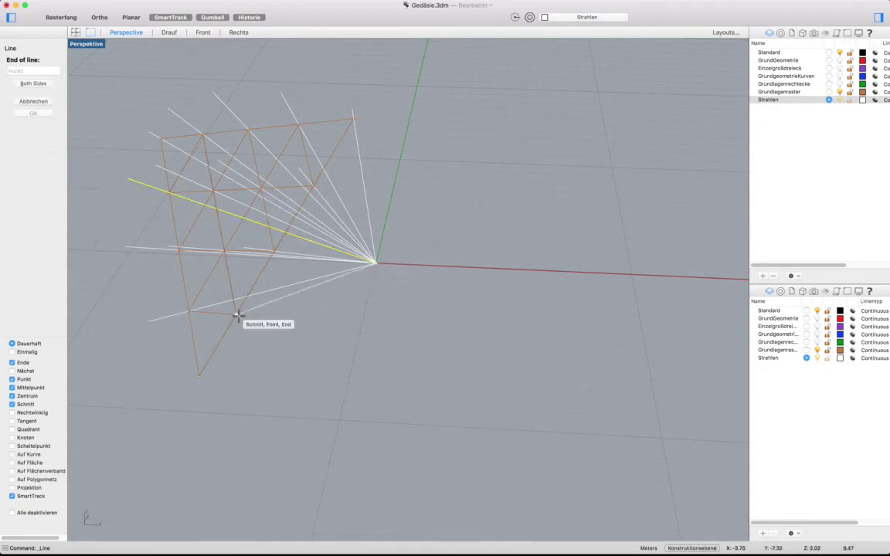
pyautogui.click(239, 314)
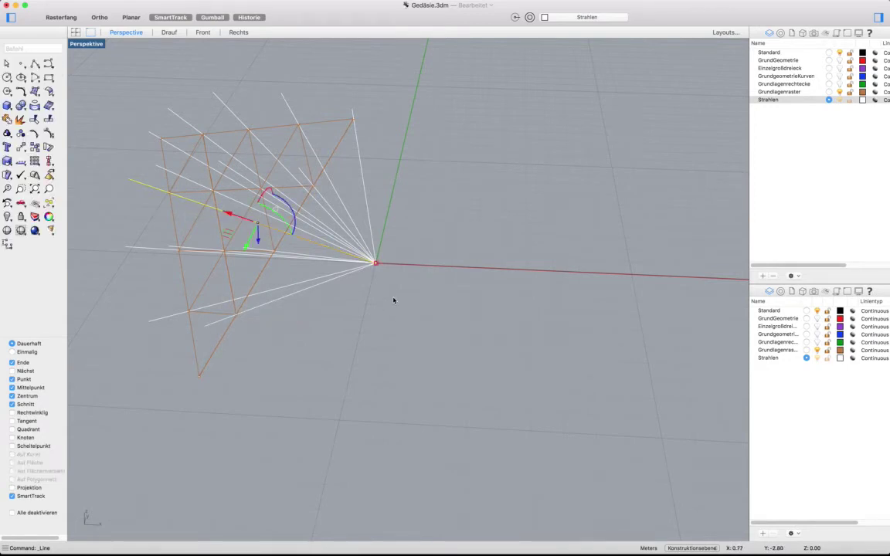
# Step: Draw a 10 m line from the origin through the triangle's lowest corner
pyautogui.press('Return')
pyautogui.click(374, 263)
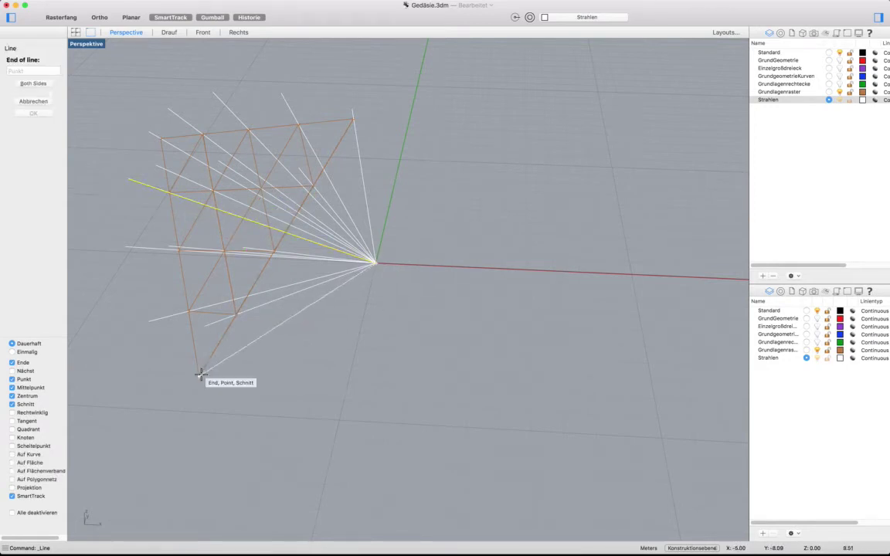
pyautogui.write('10')
pyautogui.press('Return')
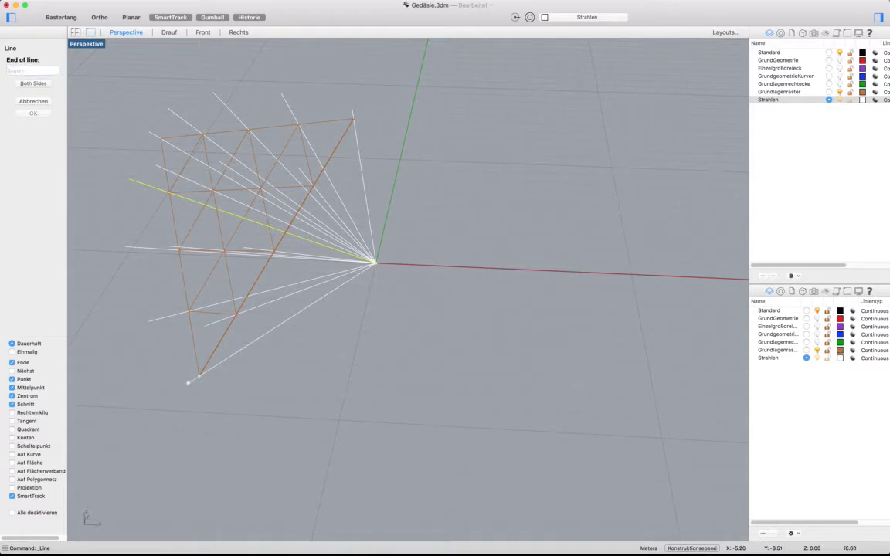
# Step: Hide the Grundlagenraster layer so that only the rays are displayed
pyautogui.moveTo(304, 407)
pyautogui.mouseDown(button='right')
pyautogui.moveTo(281, 404)
pyautogui.moveTo(293, 387)
pyautogui.moveTo(320, 389)
pyautogui.moveTo(330, 405)
pyautogui.moveTo(278, 401)
pyautogui.moveTo(302, 399)
pyautogui.moveTo(303, 407)
pyautogui.mouseUp(button='right')
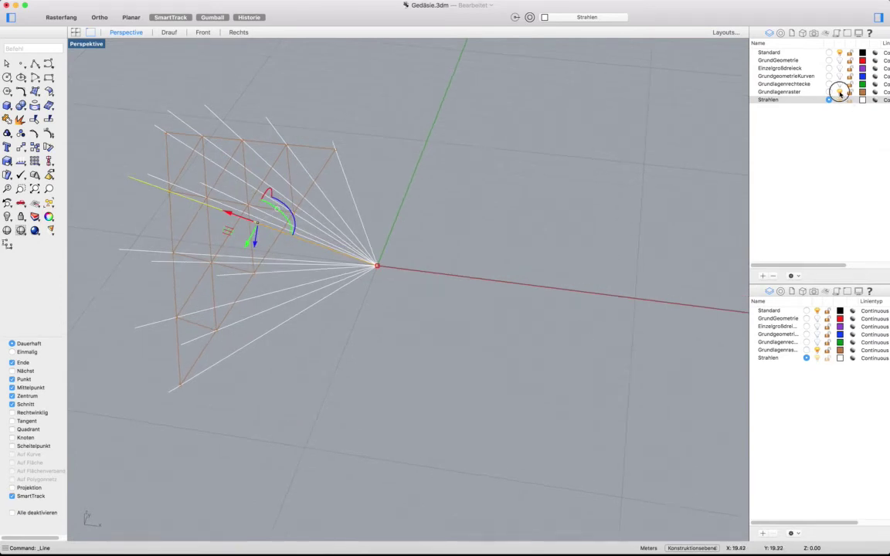
pyautogui.click(840, 93)
pyautogui.moveTo(400, 214); pyautogui.dragTo(406, 206, button='right')
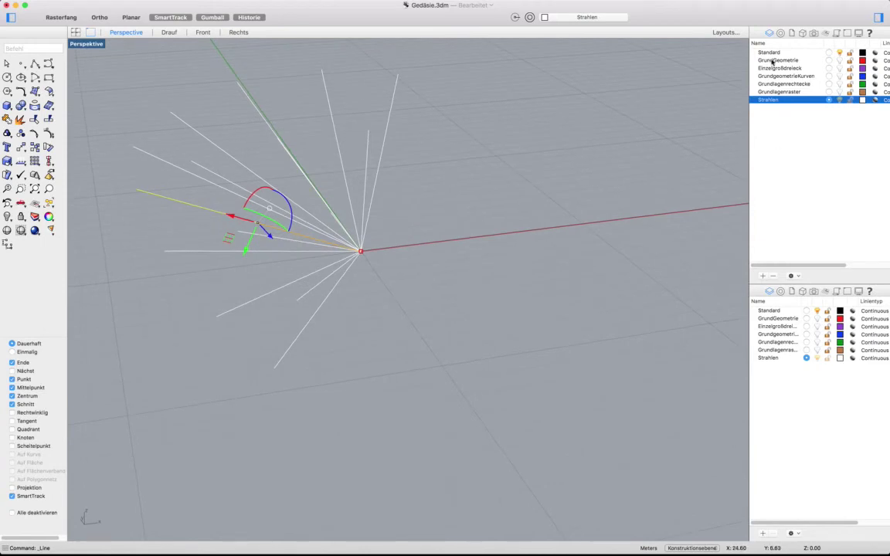
# Step: Create a new layer named Kugelrasterdreieck and make it the current layer
pyautogui.rightClick(779, 169)
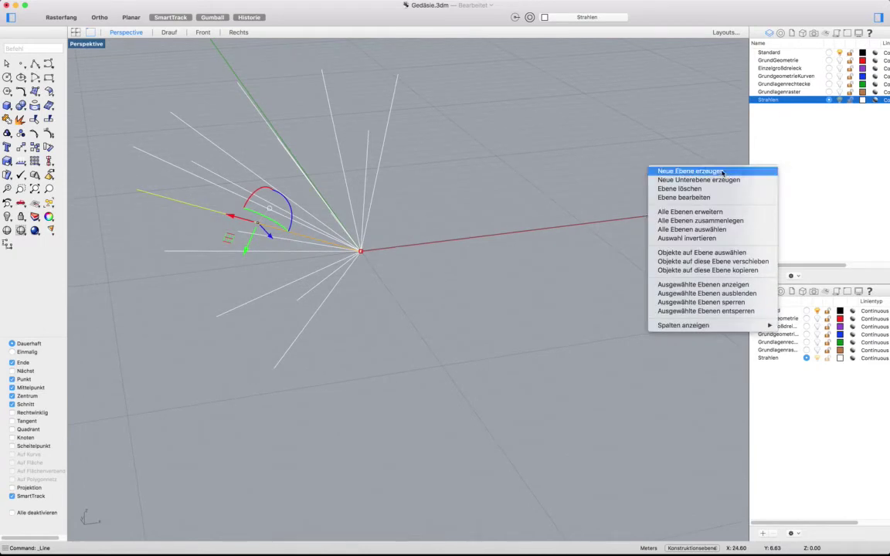
pyautogui.click(726, 171)
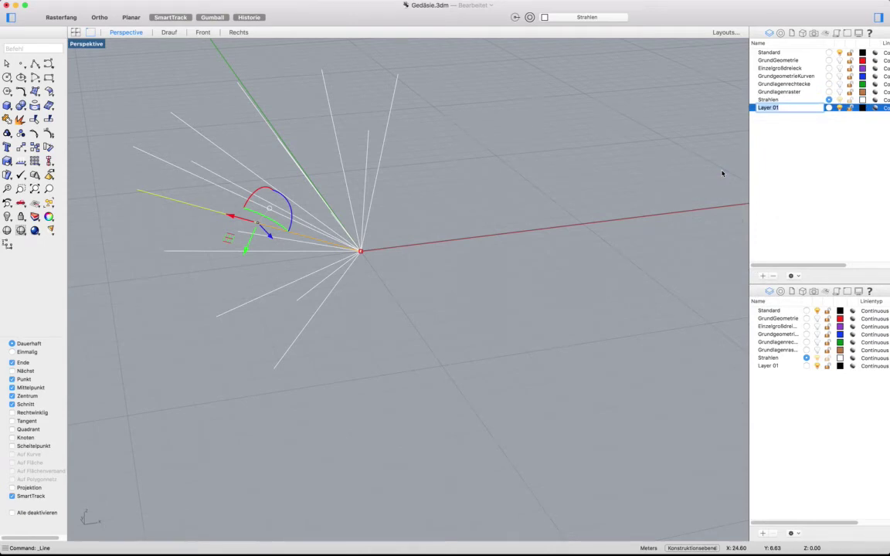
pyautogui.write('Kugelrasterdreieck')
pyautogui.click(829, 109)
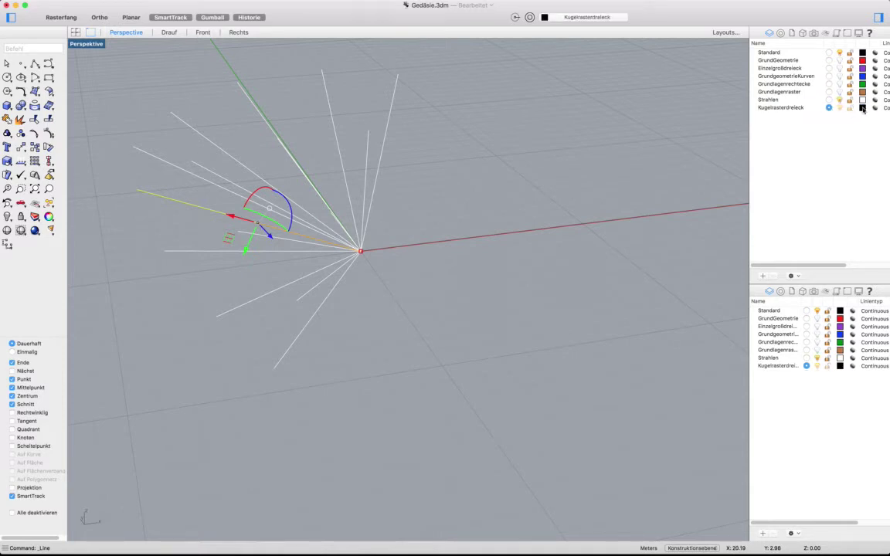
# Step: Start a polyline through the five ray endpoints along the triangle's upper edge, from the left corner to the upper-right corner
pyautogui.click(37, 68)
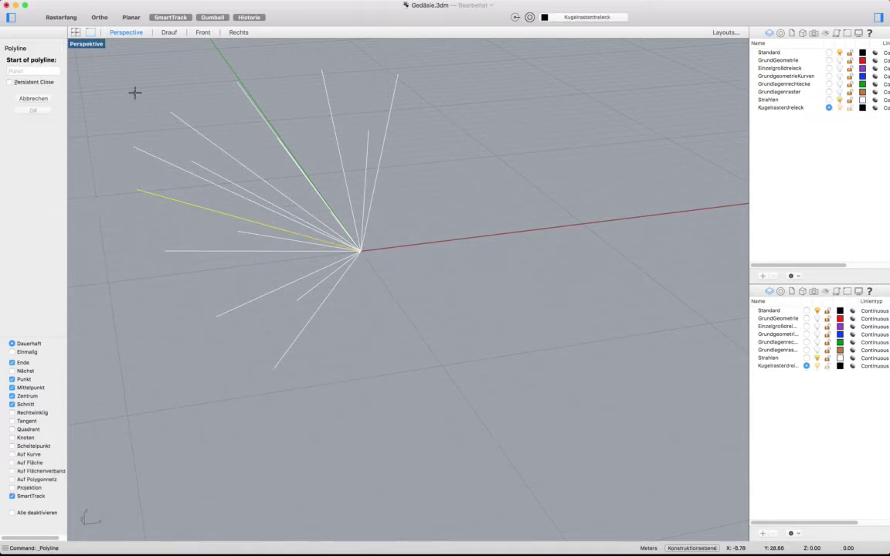
pyautogui.click(133, 146)
pyautogui.click(172, 114)
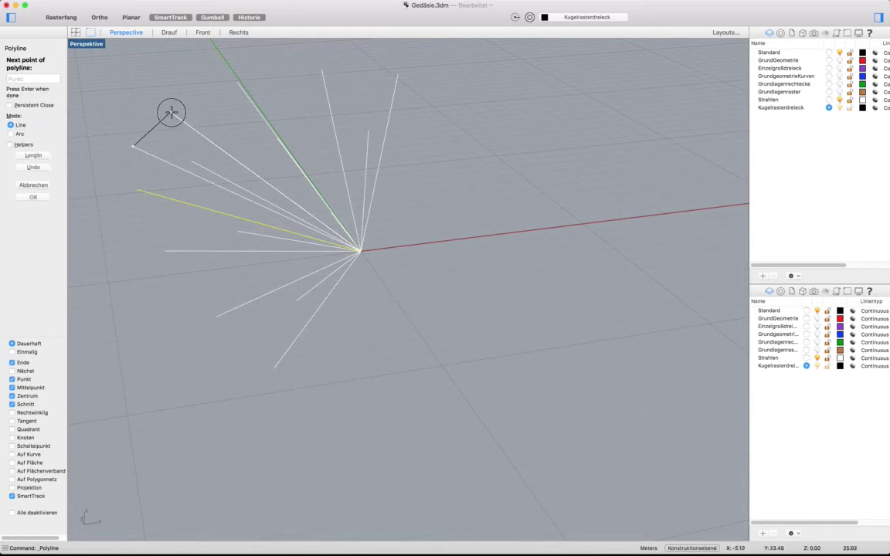
pyautogui.click(237, 82)
pyautogui.click(321, 70)
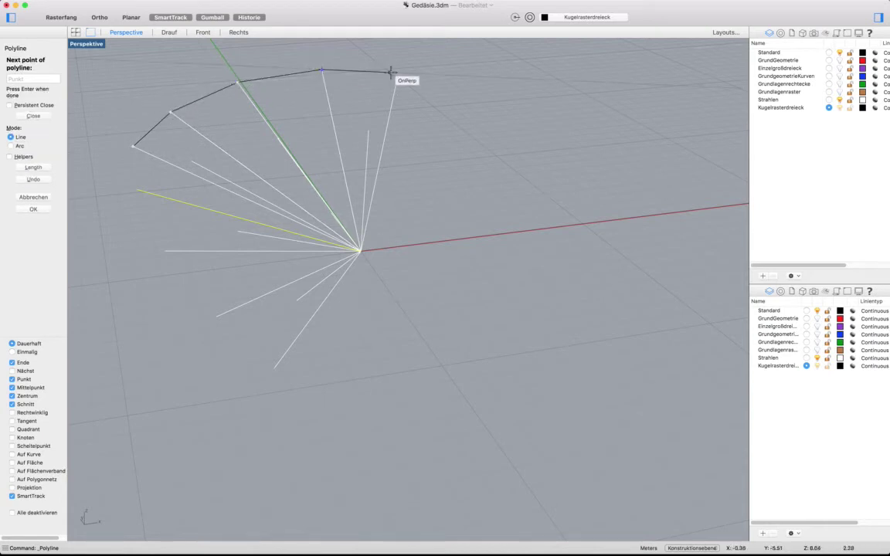
pyautogui.click(397, 74)
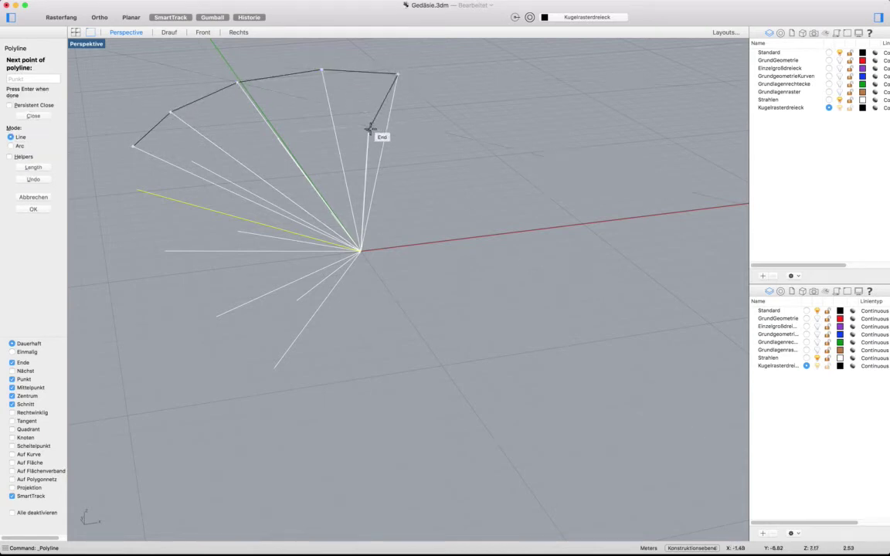
# Step: Continue the outline polyline through the ray endpoints of the right edge down to the triangle's lowest corner
pyautogui.moveTo(359, 119); pyautogui.dragTo(343, 113, button='right')
pyautogui.click(329, 92)
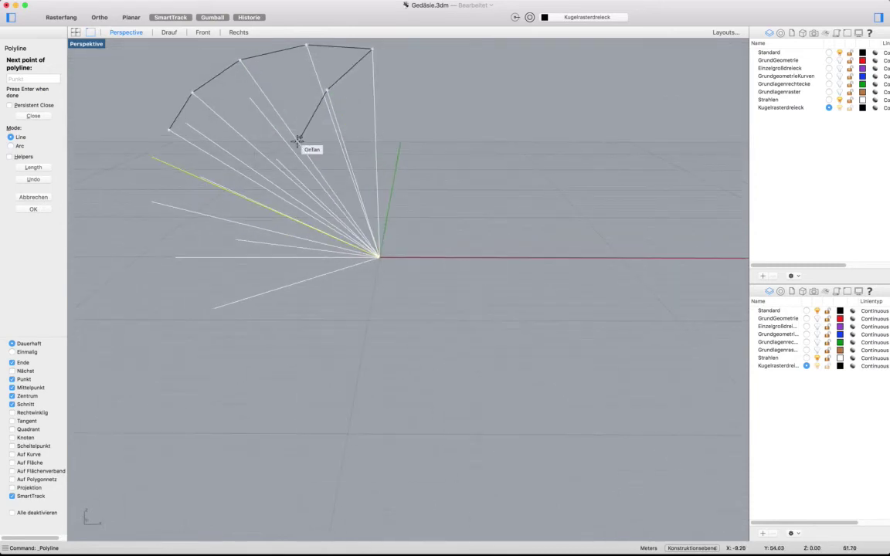
pyautogui.click(277, 161)
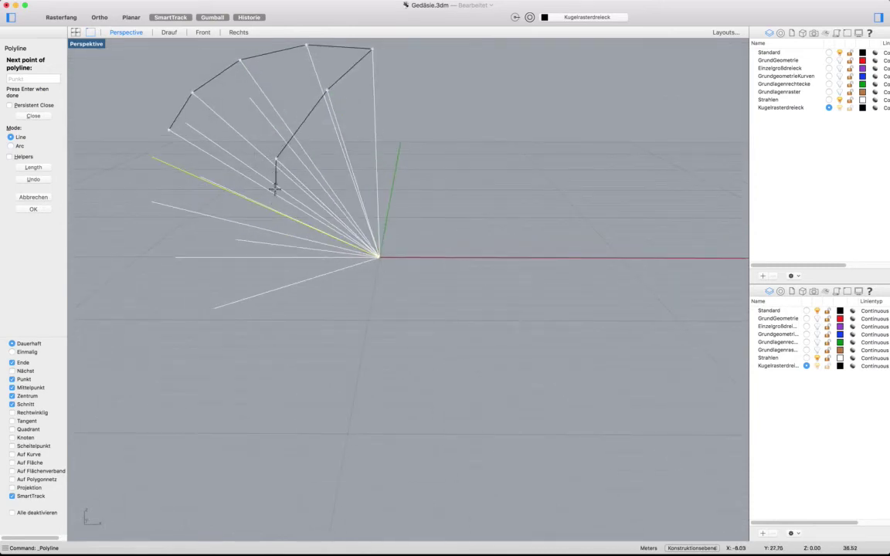
pyautogui.click(236, 240)
pyautogui.click(215, 307)
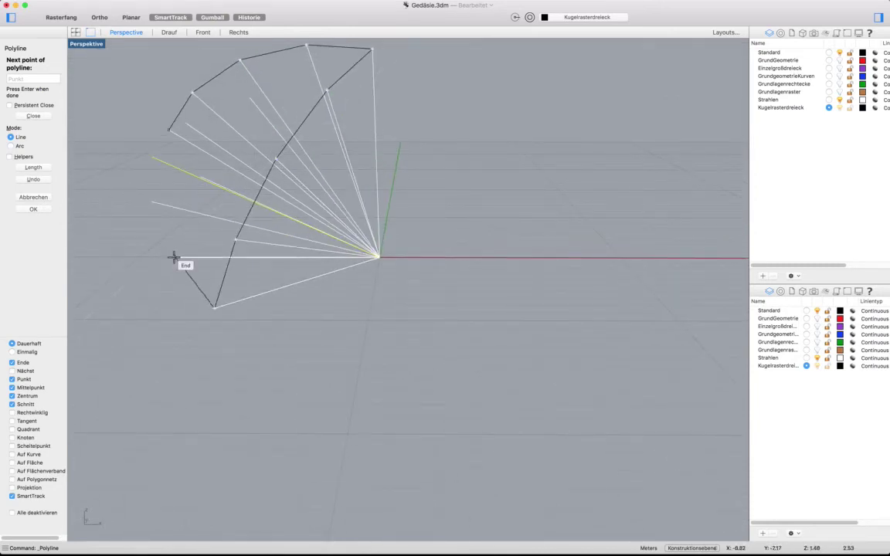
# Step: Close the outline polyline through the ray endpoints of the left edge back to its start point and clear the selection
pyautogui.click(176, 257)
pyautogui.click(153, 203)
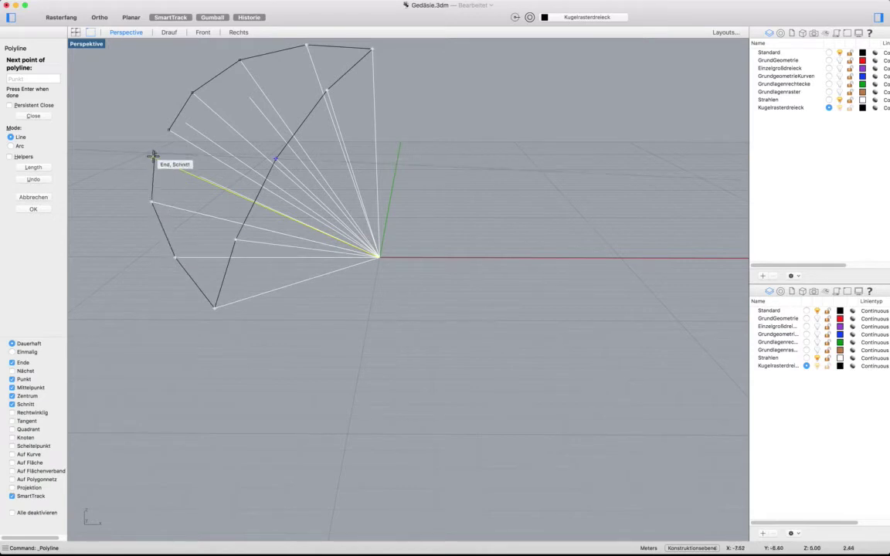
pyautogui.click(154, 158)
pyautogui.click(170, 130)
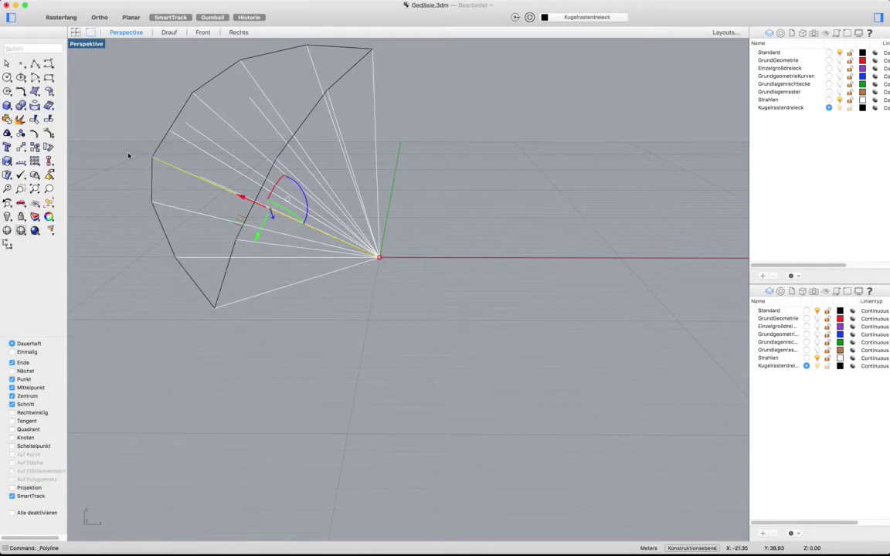
pyautogui.moveTo(128, 156); pyautogui.dragTo(133, 125, button='right')
pyautogui.press('Escape')
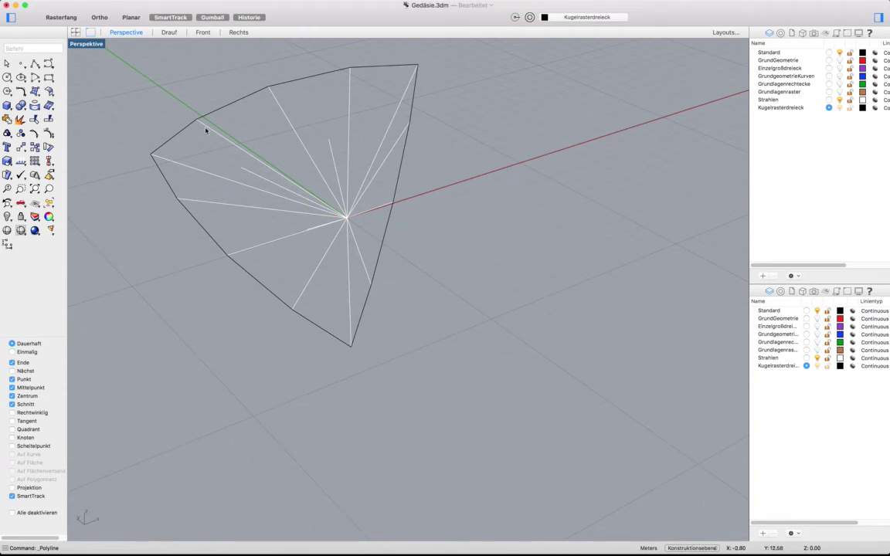
# Step: Draw the two grid polylines nearest the upper-right corner, connecting the ray endpoints parallel to the lower-left edge
pyautogui.click(350, 68)
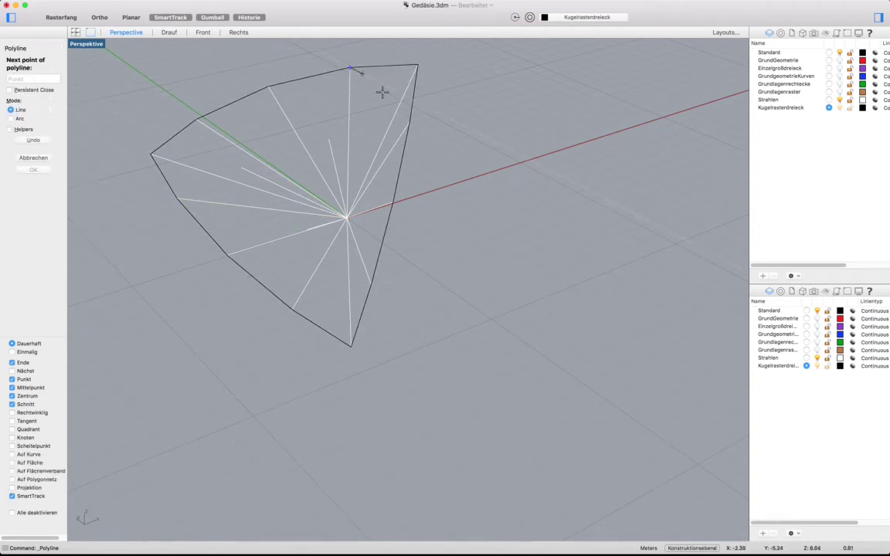
pyautogui.click(410, 121)
pyautogui.press('Return')
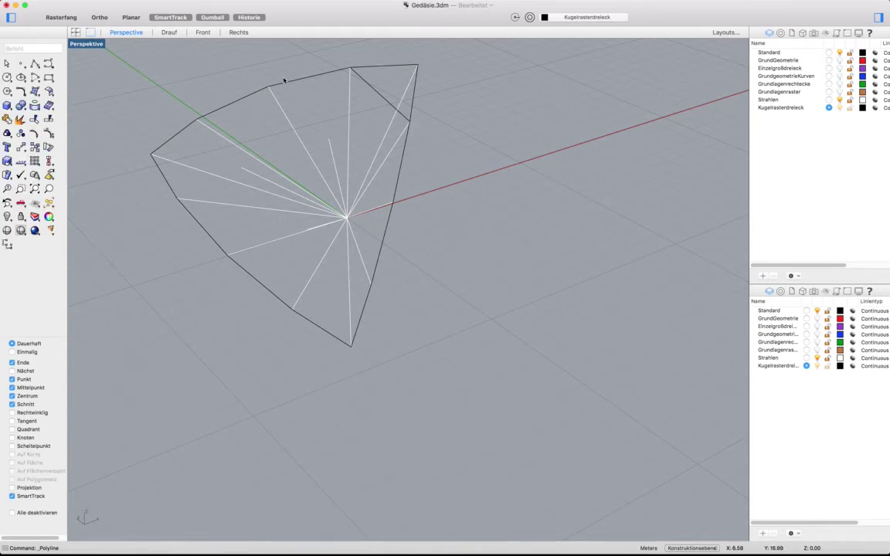
pyautogui.press('Return')
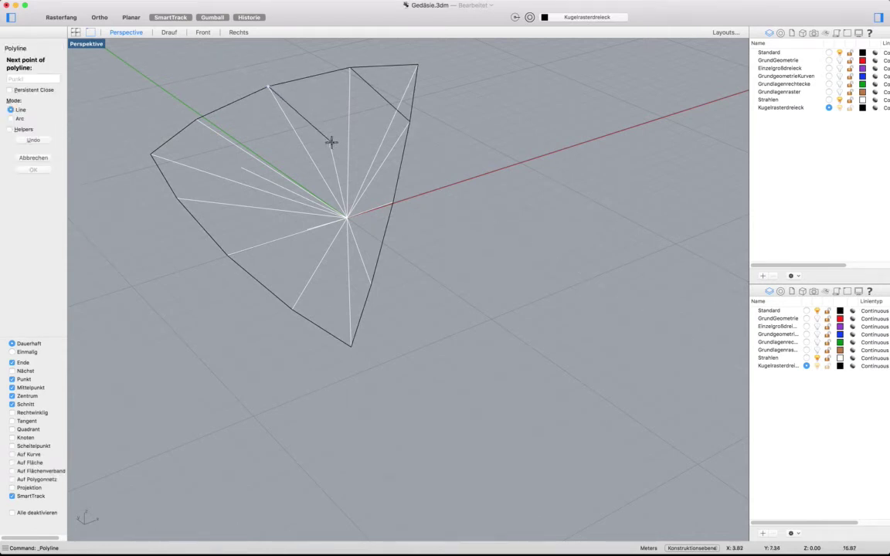
pyautogui.click(329, 139)
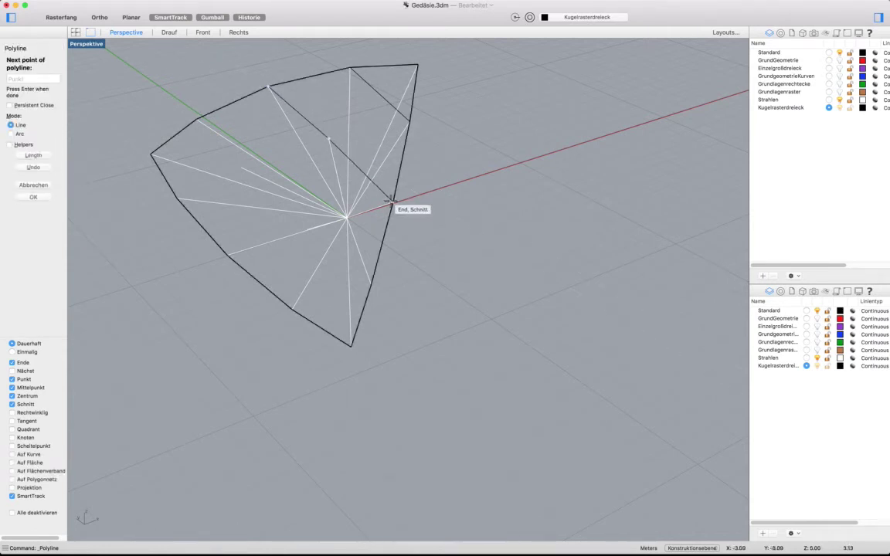
pyautogui.click(391, 202)
pyautogui.press('Return')
# Step: Draw the third polyline parallel to the lower-left edge, from the upper edge through two inner ray endpoints to the right edge
pyautogui.press('Return')
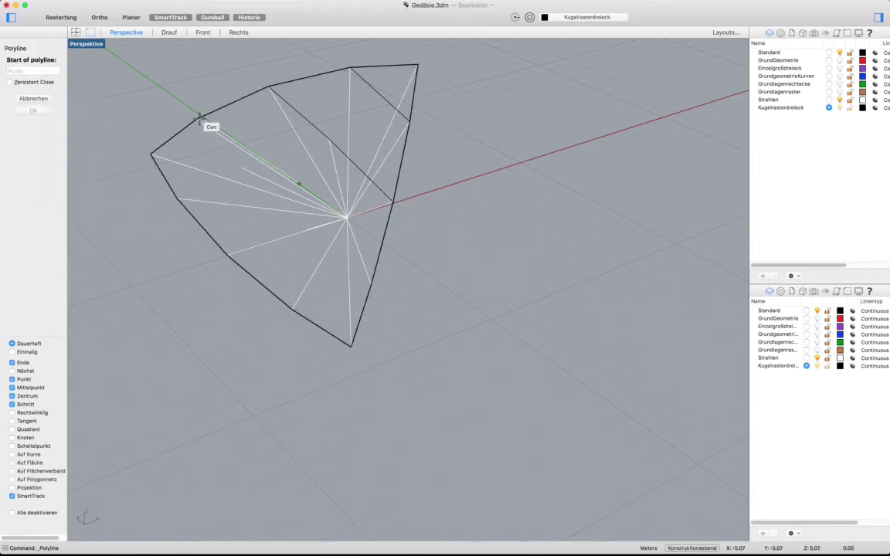
pyautogui.click(197, 118)
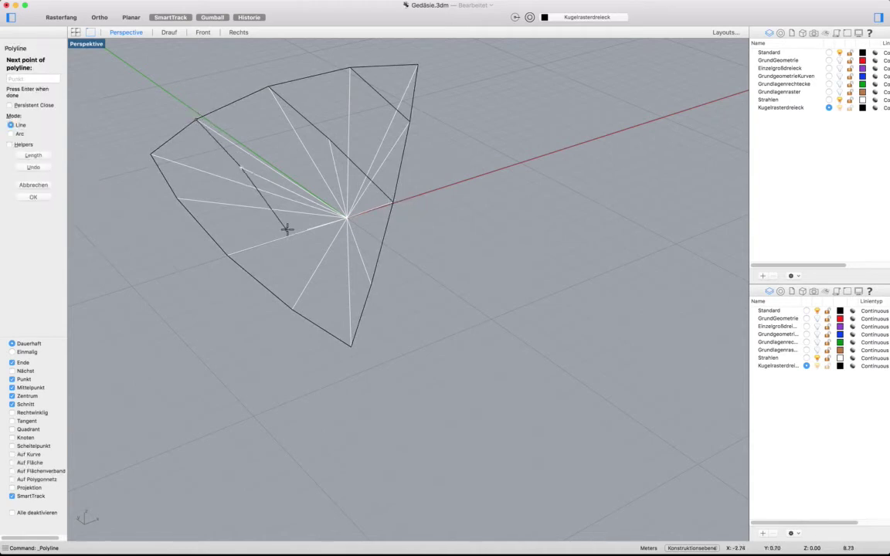
pyautogui.click(306, 229)
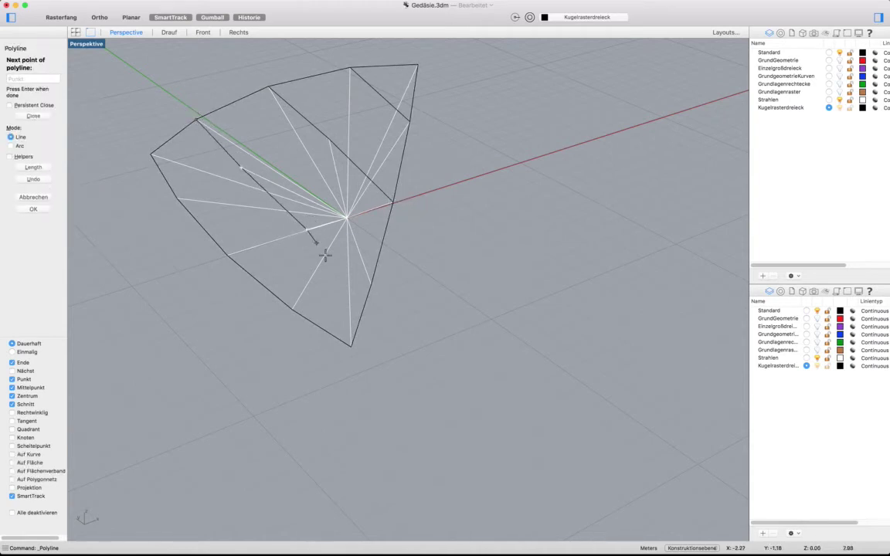
pyautogui.click(371, 283)
pyautogui.press('Return')
# Step: Draw a polyline parallel to the upper edge through the two upper inner ray endpoints, from the left edge to the right edge
pyautogui.press('Return')
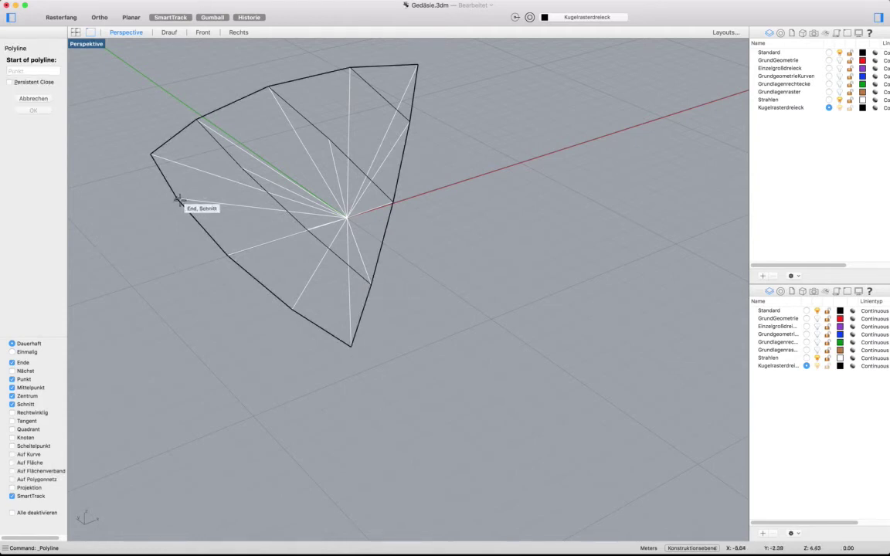
pyautogui.click(177, 199)
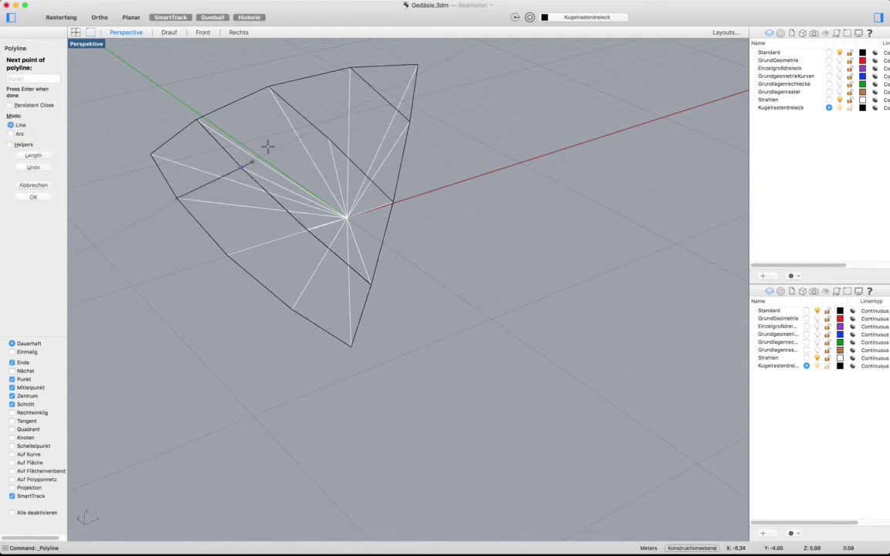
pyautogui.click(329, 139)
pyautogui.click(408, 122)
pyautogui.press('Return')
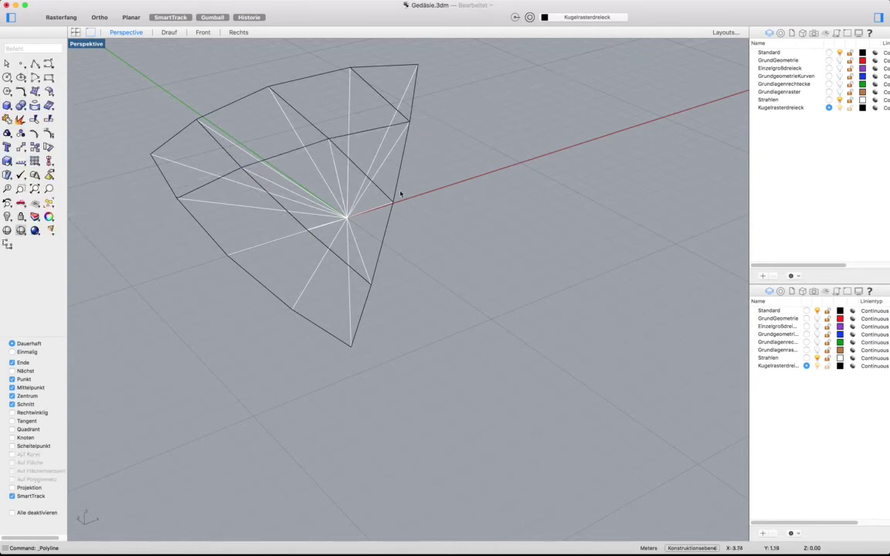
# Step: Draw a polyline between the middle ray endpoints of the right and left edges, passing through the lowest inner ray endpoint
pyautogui.press('Return')
pyautogui.click(394, 202)
pyautogui.moveTo(318, 224); pyautogui.dragTo(299, 191, button='right')
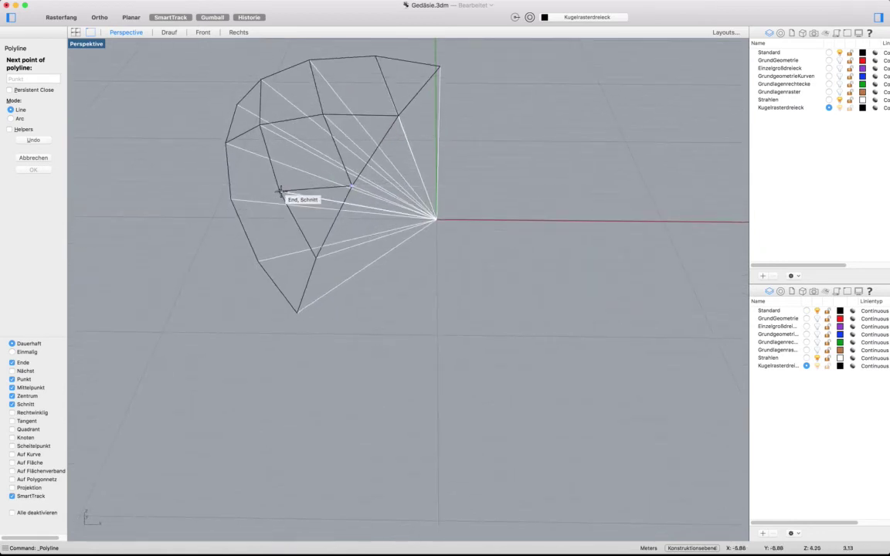
pyautogui.click(272, 195)
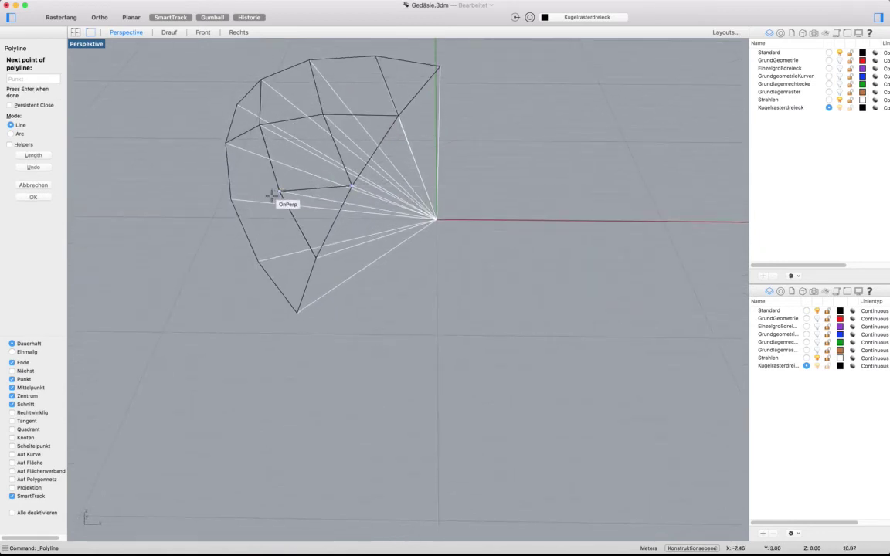
pyautogui.click(230, 201)
pyautogui.press('Return')
# Step: Connect the two ray endpoints just above the triangle's lowest corner with a straight polyline segment
pyautogui.press('Return')
pyautogui.click(315, 258)
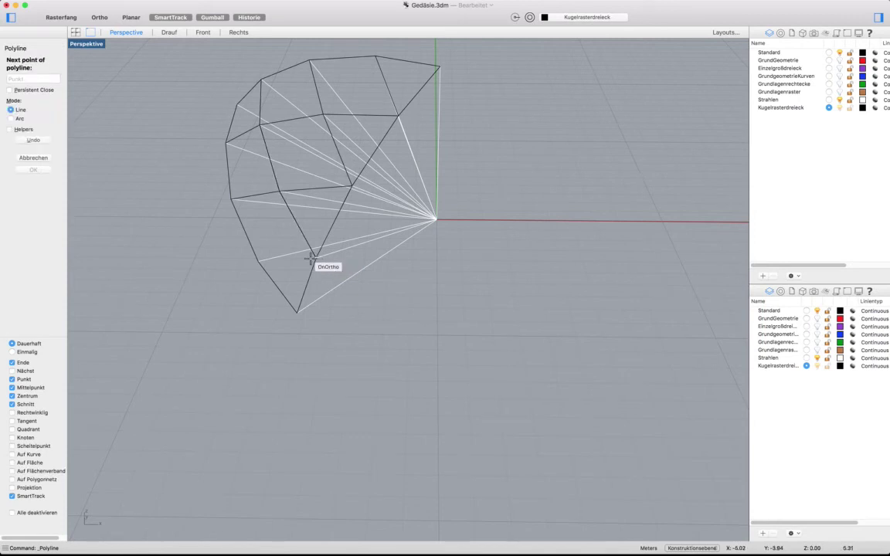
pyautogui.click(259, 262)
pyautogui.press('Return')
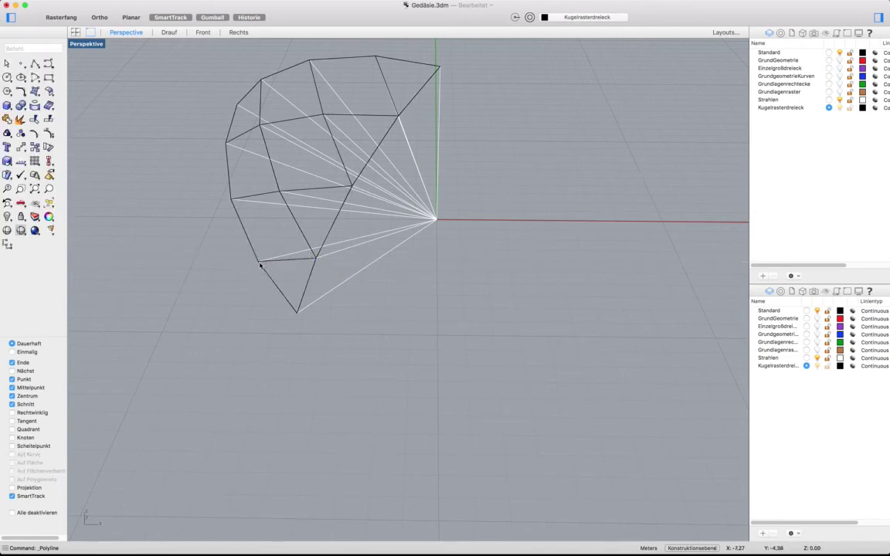
# Step: Draw a polyline parallel to the right edge, from the left edge's lowest intermediate point through two inner ray endpoints to the upper edge
pyautogui.press('Return')
pyautogui.click(259, 261)
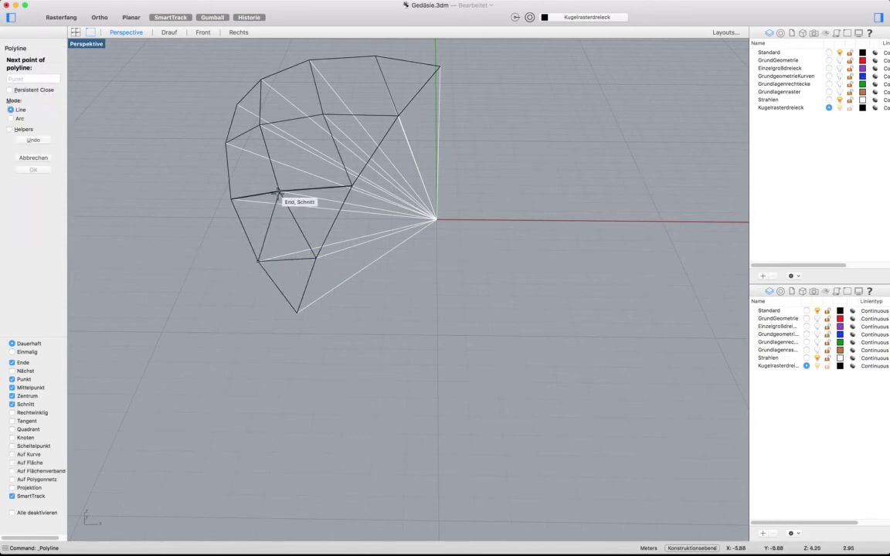
pyautogui.click(280, 192)
pyautogui.click(323, 114)
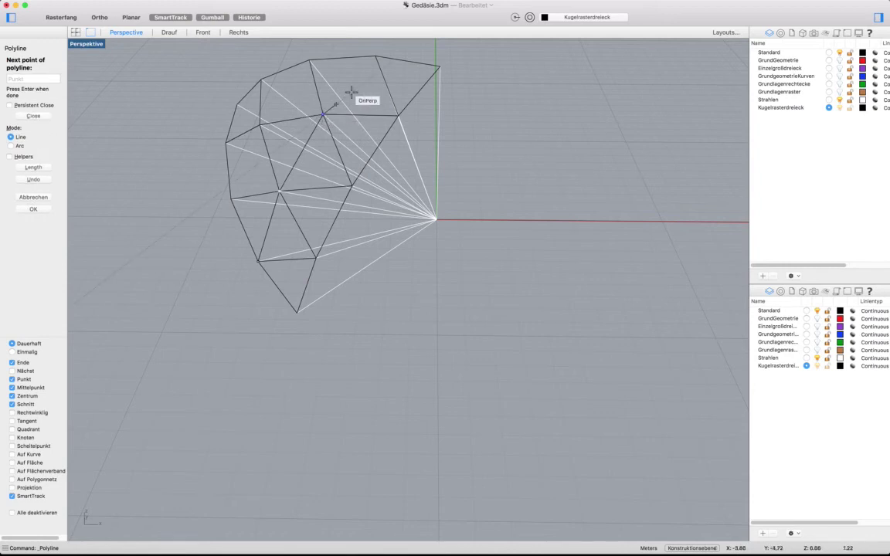
pyautogui.click(375, 54)
pyautogui.press('Return')
# Step: Draw a polyline from the upper edge's middle point through the upper-left inner ray endpoint to the left edge's middle point
pyautogui.press('Return')
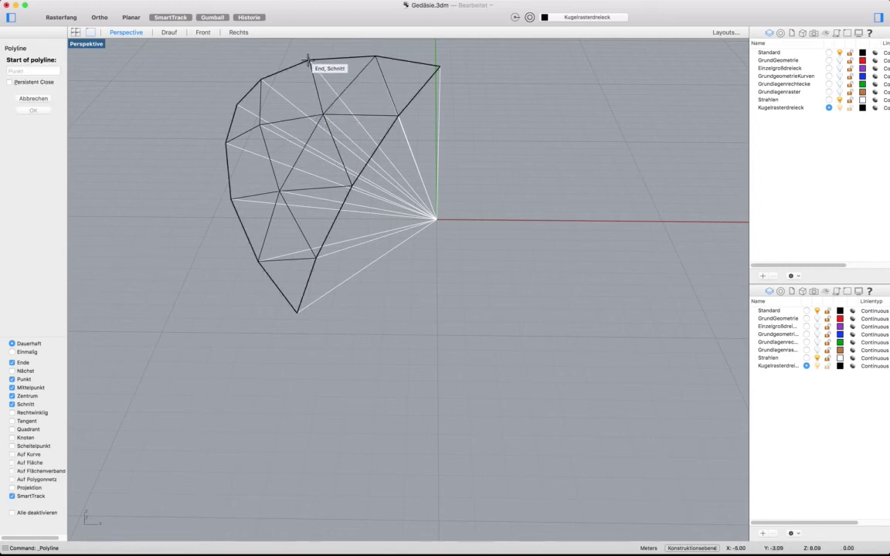
pyautogui.click(309, 60)
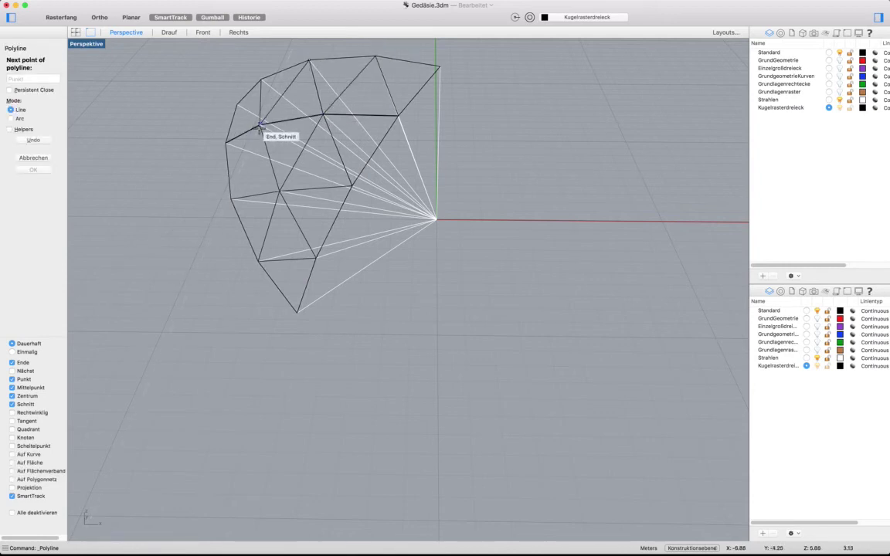
pyautogui.click(258, 125)
pyautogui.click(232, 199)
pyautogui.press('Return')
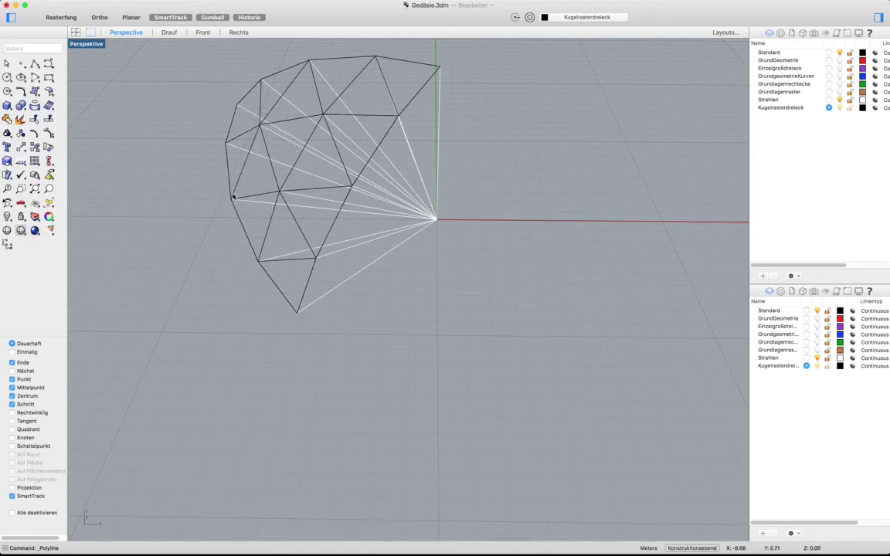
# Step: Draw the short segment cutting off the triangle's left corner, connecting the neighbouring ray endpoints on the upper and left edges
pyautogui.press('Return')
pyautogui.click(261, 80)
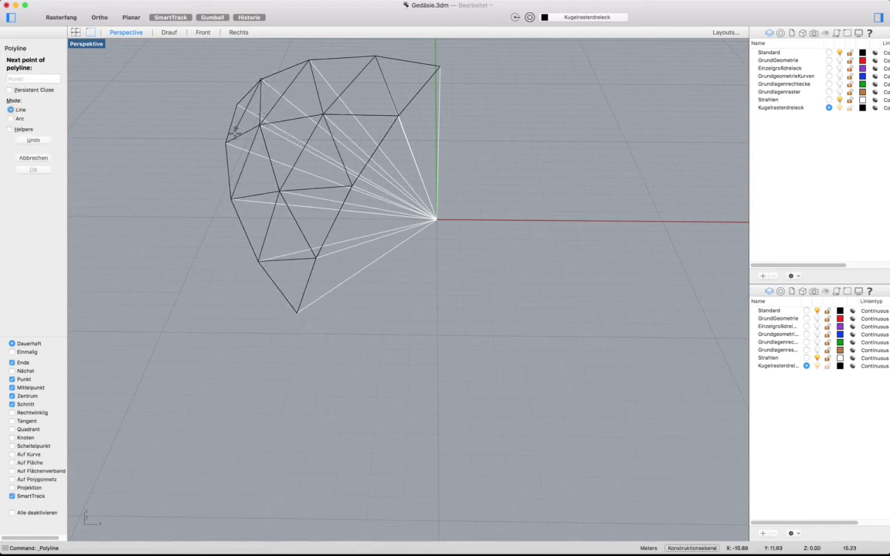
pyautogui.click(225, 142)
pyautogui.moveTo(201, 185)
pyautogui.mouseDown(button='right')
pyautogui.moveTo(202, 205)
pyautogui.moveTo(203, 191)
pyautogui.mouseUp(button='right')
pyautogui.press('Return')
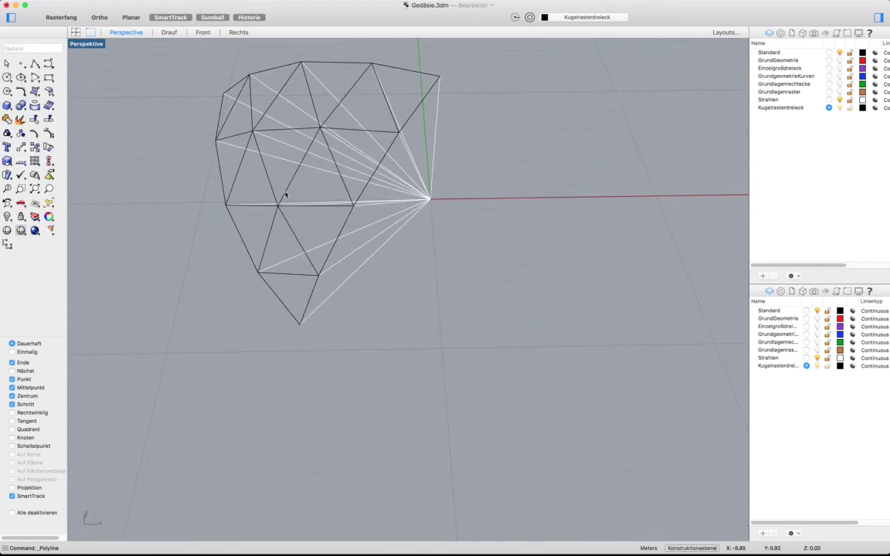
# Step: Hide the Strahlen layer
pyautogui.moveTo(285, 195); pyautogui.dragTo(598, 84, button='right')
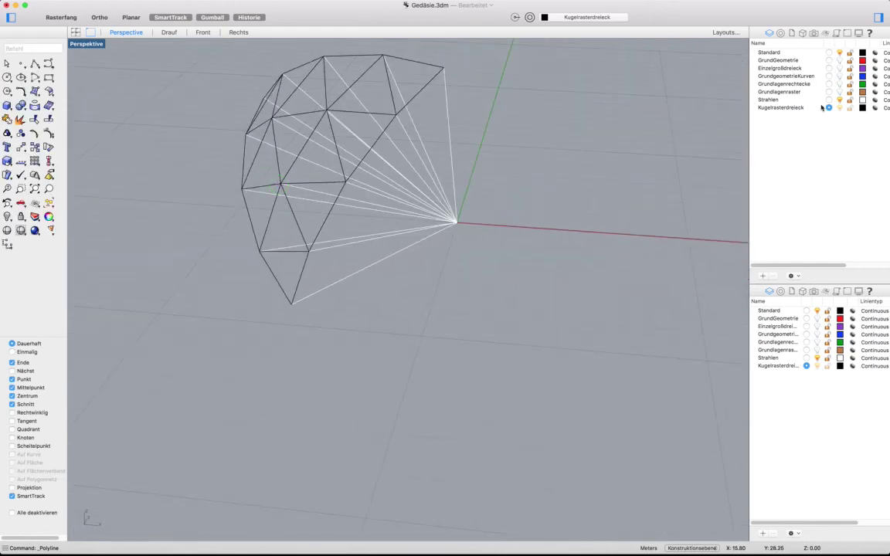
pyautogui.click(839, 100)
pyautogui.moveTo(461, 205); pyautogui.dragTo(478, 197, button='right')
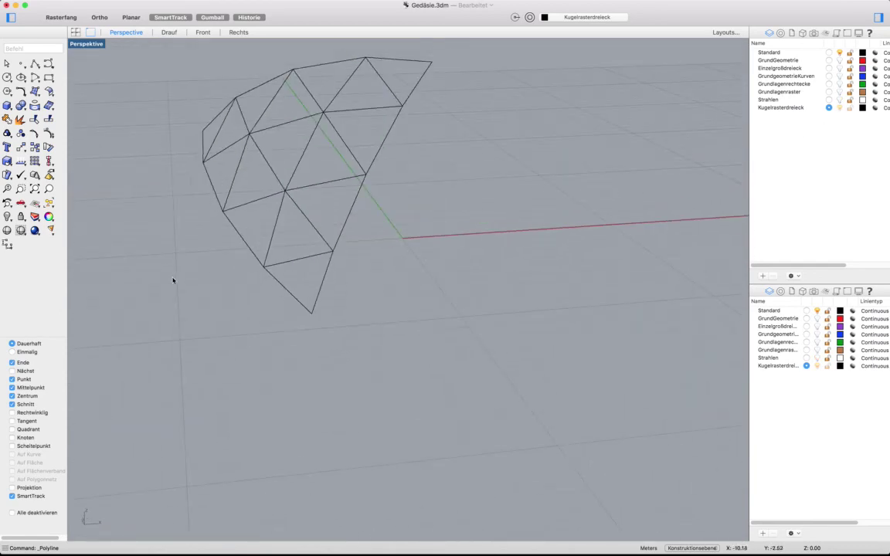
# Step: Create flat-capped pipes with a 0.10 m radius along all curves of the spherical grid triangle
pyautogui.moveTo(170, 297); pyautogui.dragTo(458, 46)
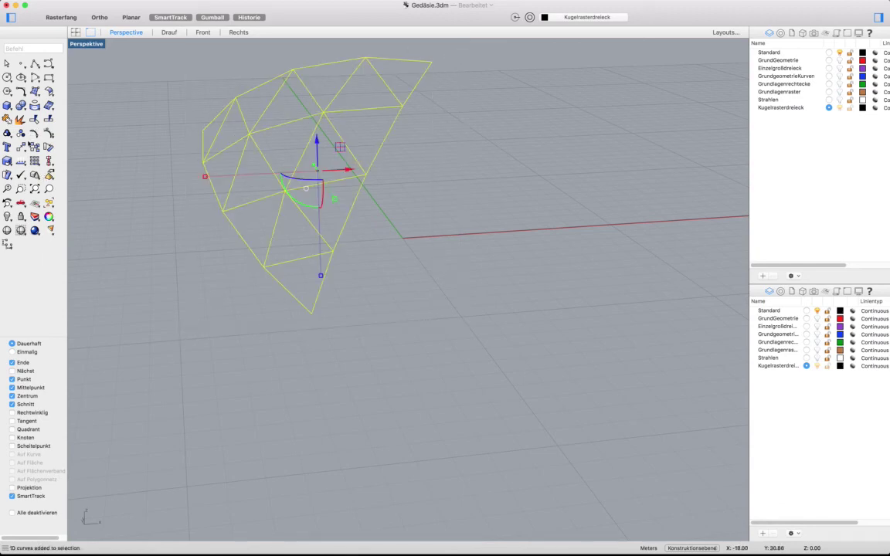
pyautogui.click(26, 109)
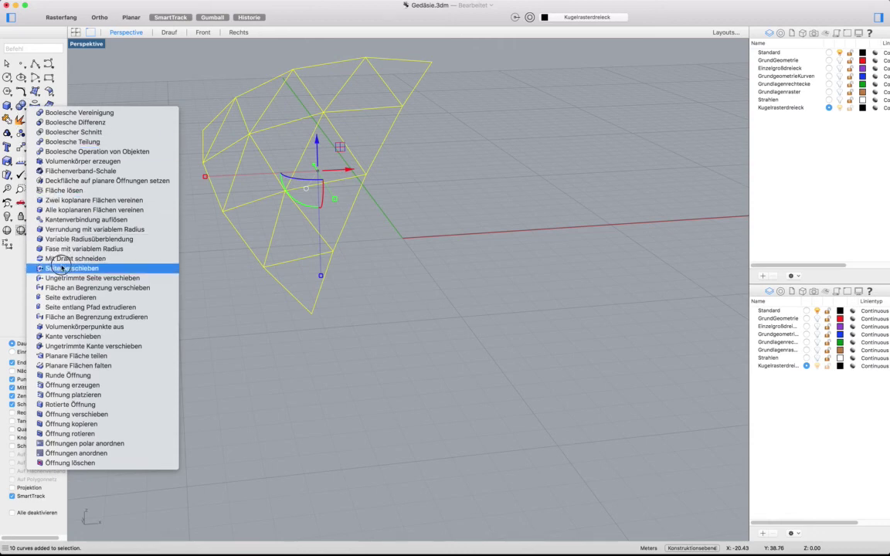
pyautogui.click(10, 107)
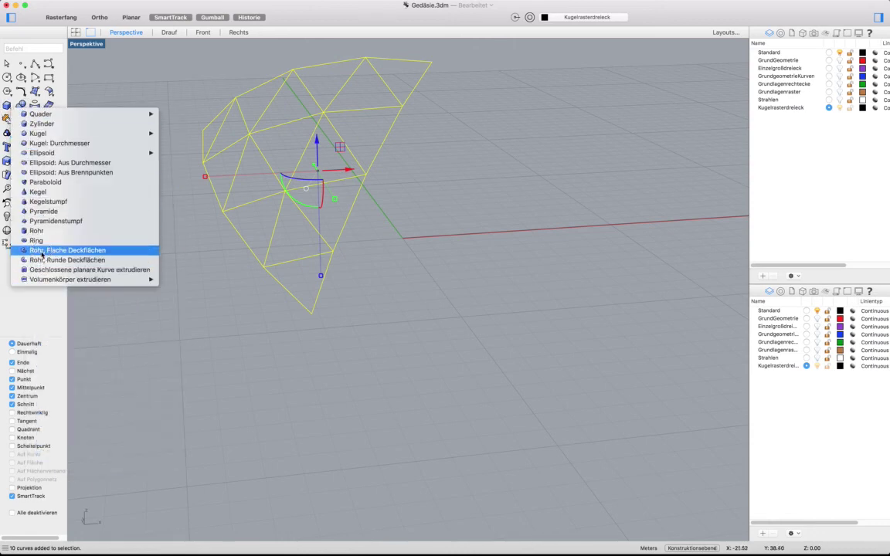
pyautogui.click(42, 251)
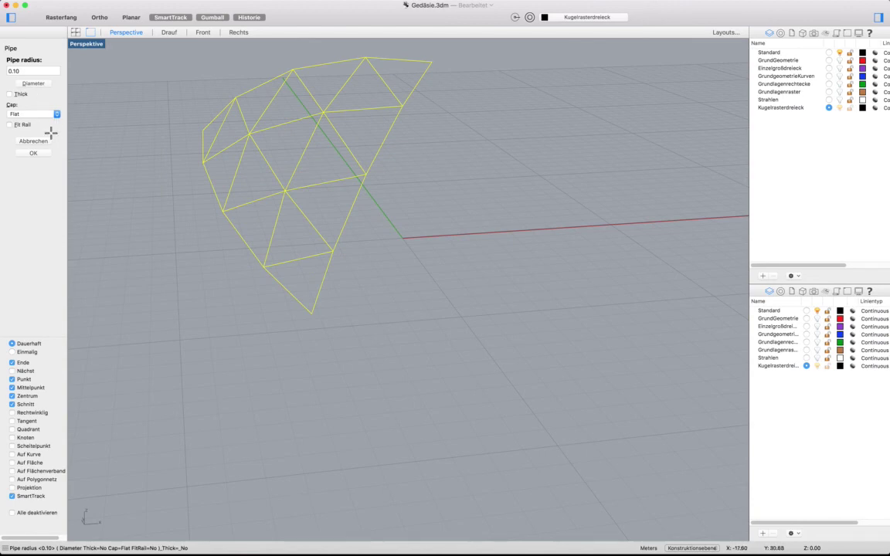
pyautogui.click(34, 153)
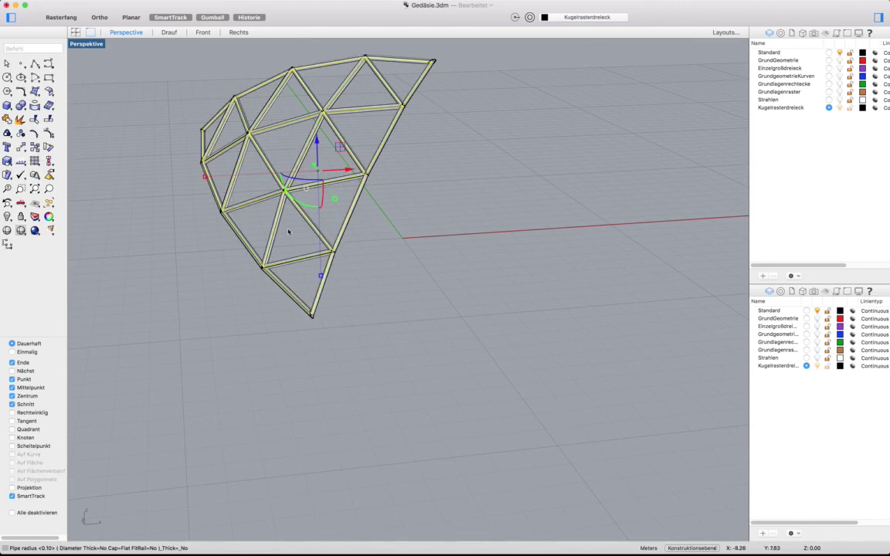
pyautogui.moveTo(288, 231); pyautogui.dragTo(350, 242, button='right')
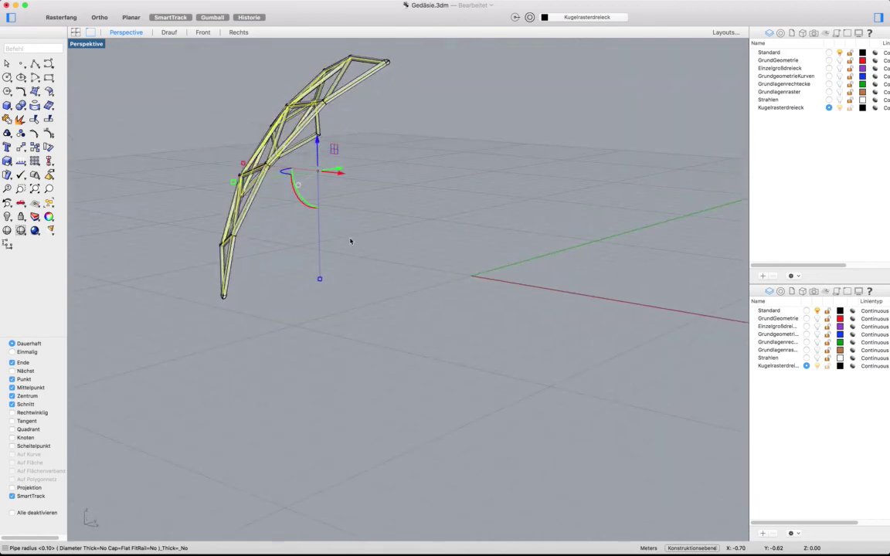
# Step: Undo the pipes created along the grid triangle's curves
pyautogui.rightClick(394, 179)
pyautogui.press('super+z')
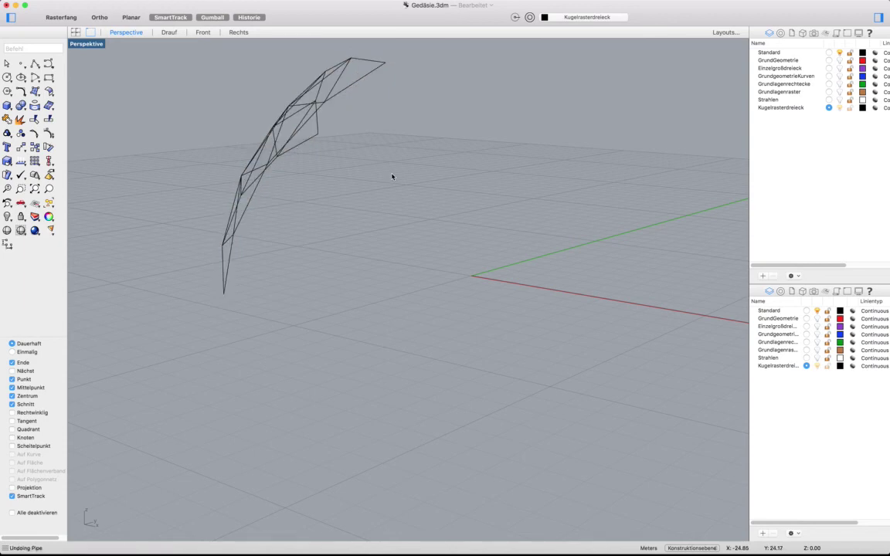
pyautogui.moveTo(391, 175)
pyautogui.mouseDown(button='right')
pyautogui.moveTo(378, 174)
pyautogui.moveTo(403, 173)
pyautogui.mouseUp(button='right')
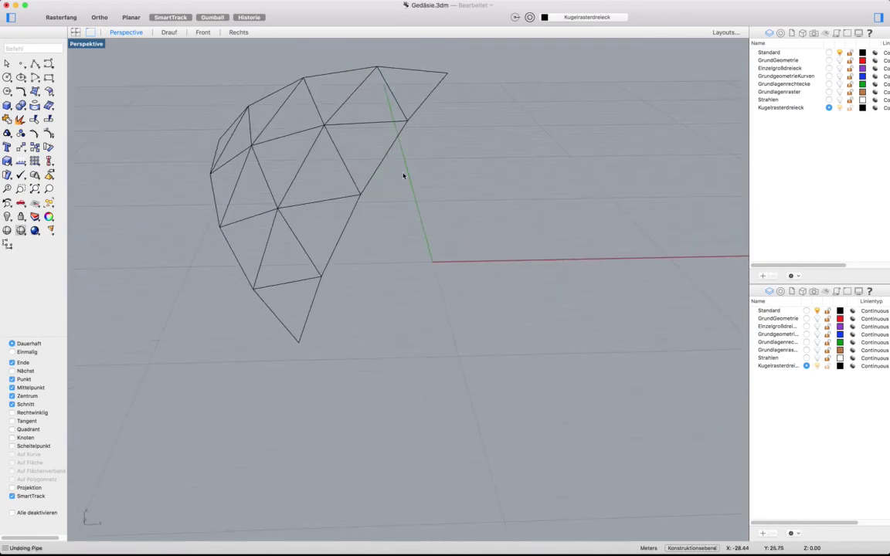